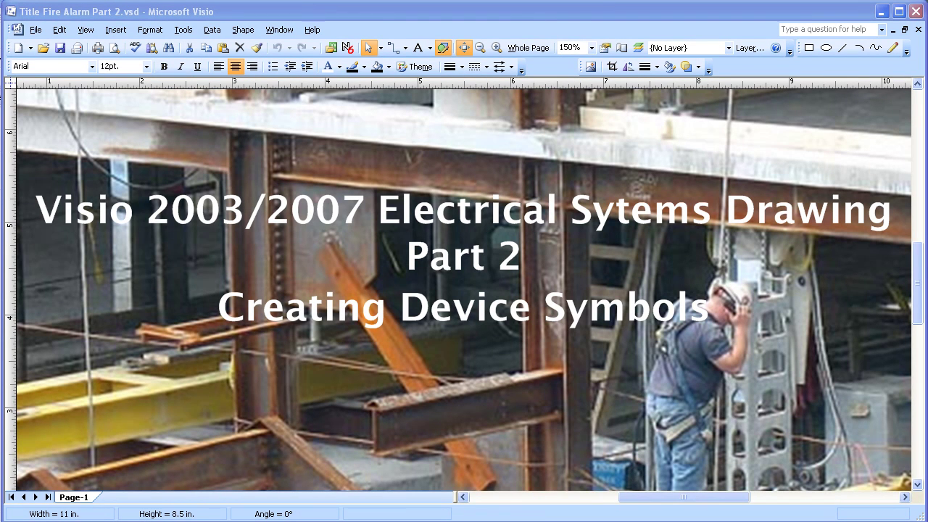
# Step: Close the title drawing to reveal the 'Fire Alarm Visio at end of Part 1' floor plan
pyautogui.click(919, 29)
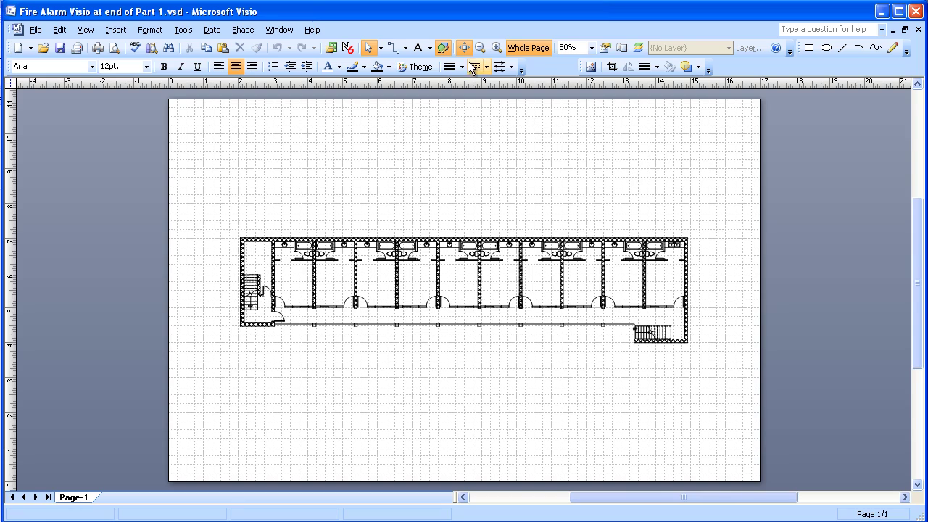
# Step: Zoom in to 2000% on blank grid beside the floor plan, then back out to 1500%
pyautogui.click(497, 48)
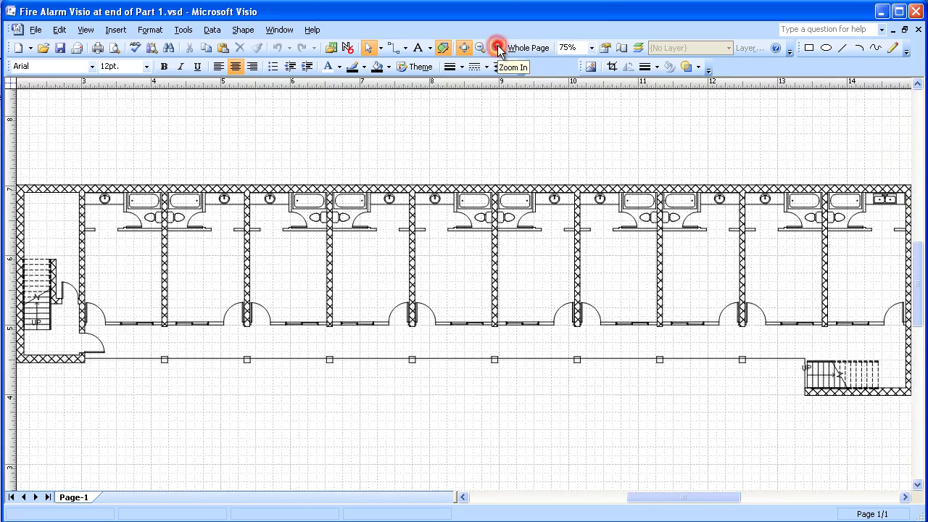
pyautogui.click(497, 47)
pyautogui.click(496, 47)
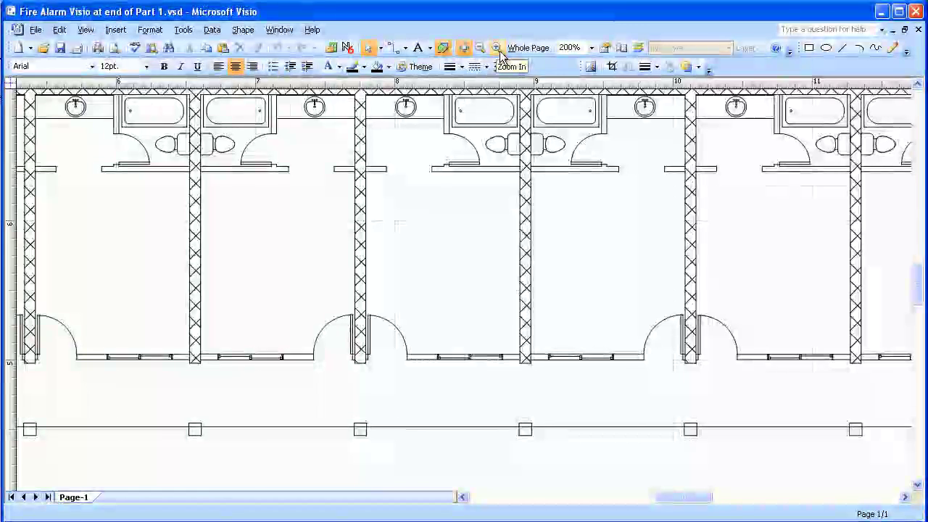
pyautogui.click(495, 48)
pyautogui.click(494, 48)
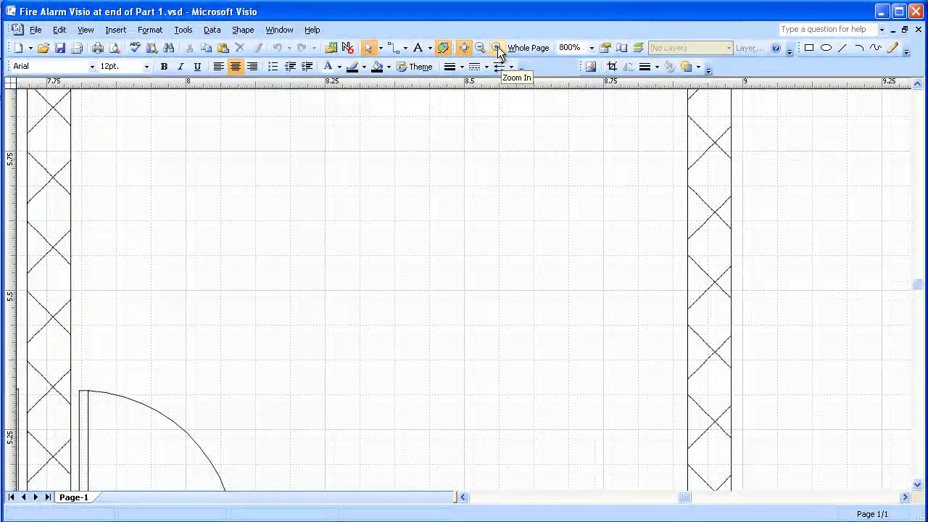
pyautogui.click(496, 45)
pyautogui.click(495, 44)
pyautogui.click(495, 44)
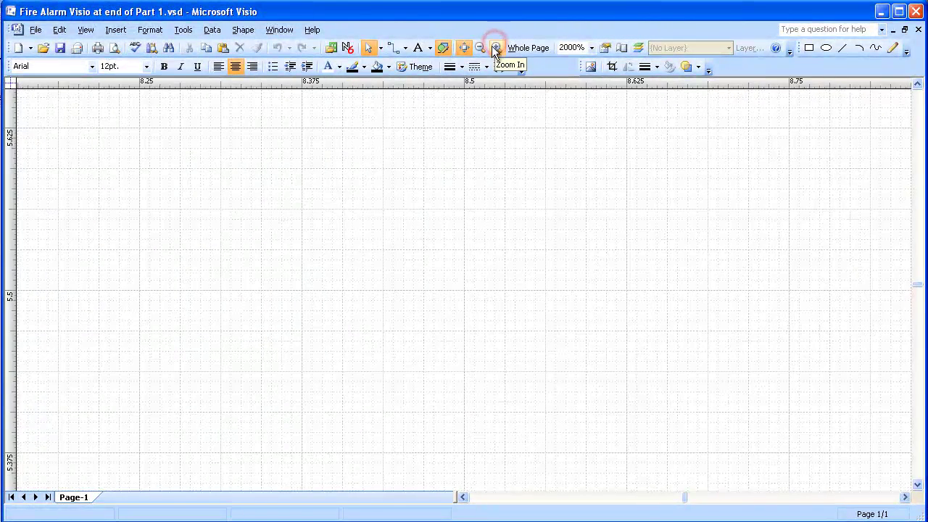
pyautogui.click(480, 46)
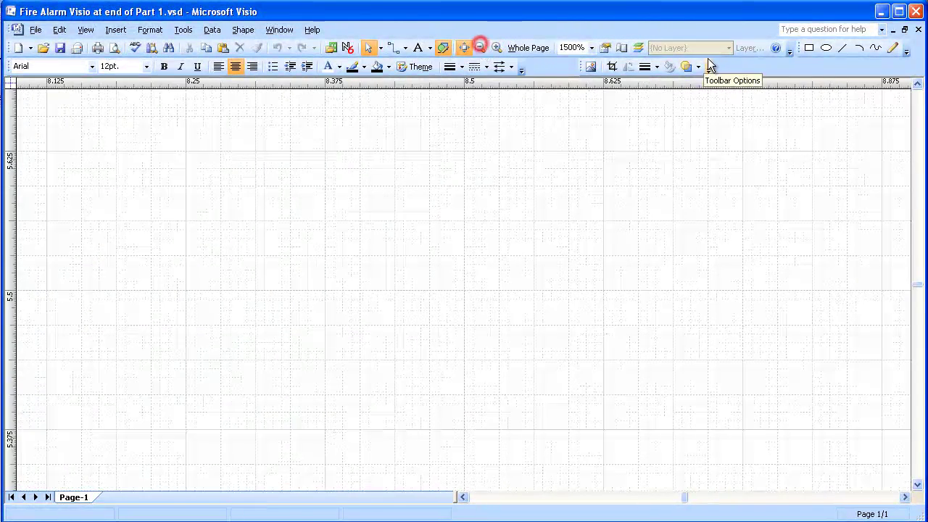
# Step: Draw a heavy-lined circle, then a same-size heavy-lined square to its right
pyautogui.click(826, 47)
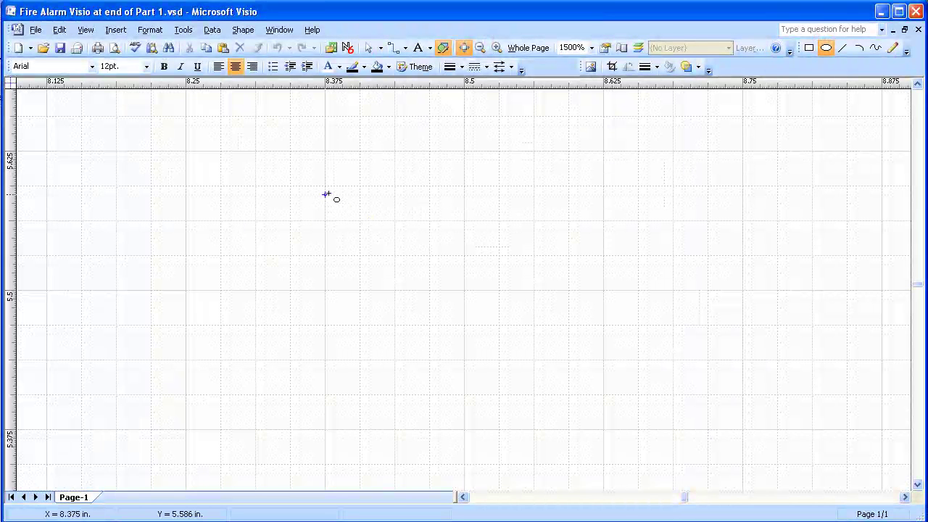
pyautogui.moveTo(328, 189); pyautogui.dragTo(431, 290)
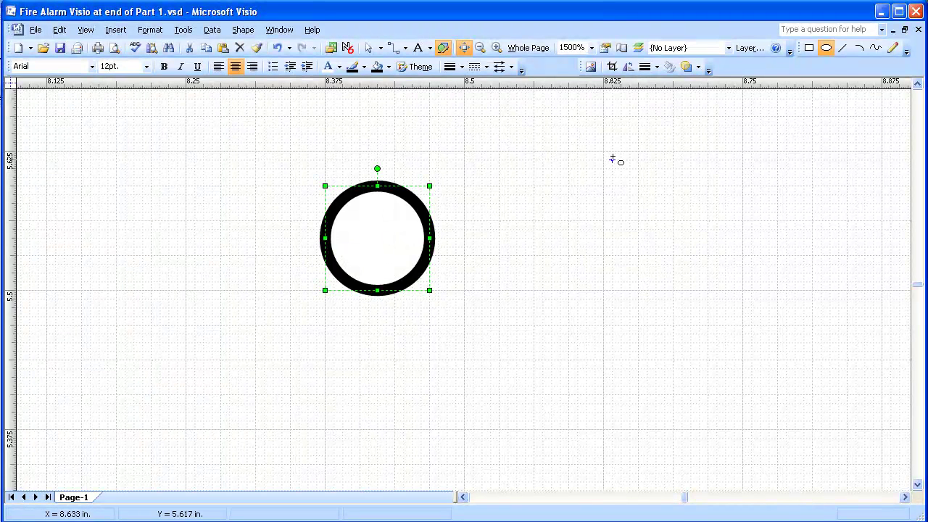
pyautogui.click(809, 48)
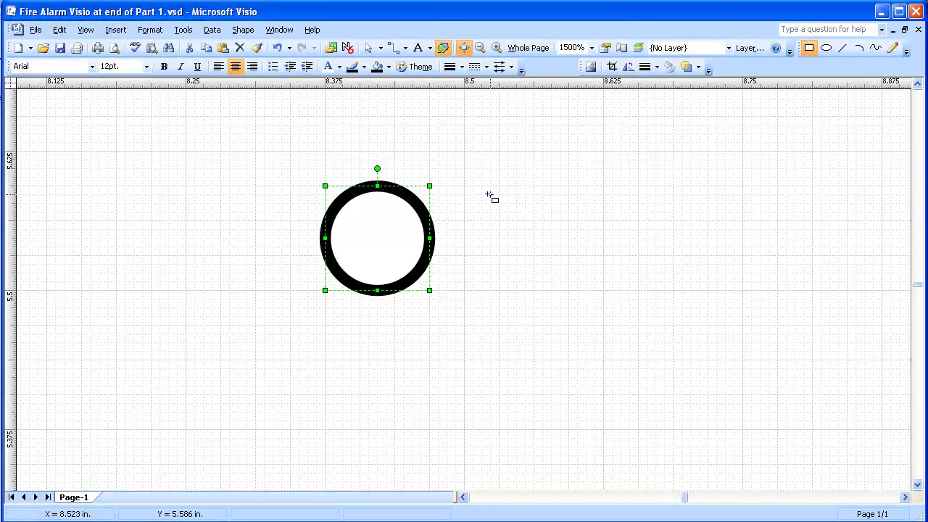
pyautogui.moveTo(465, 186); pyautogui.dragTo(570, 290)
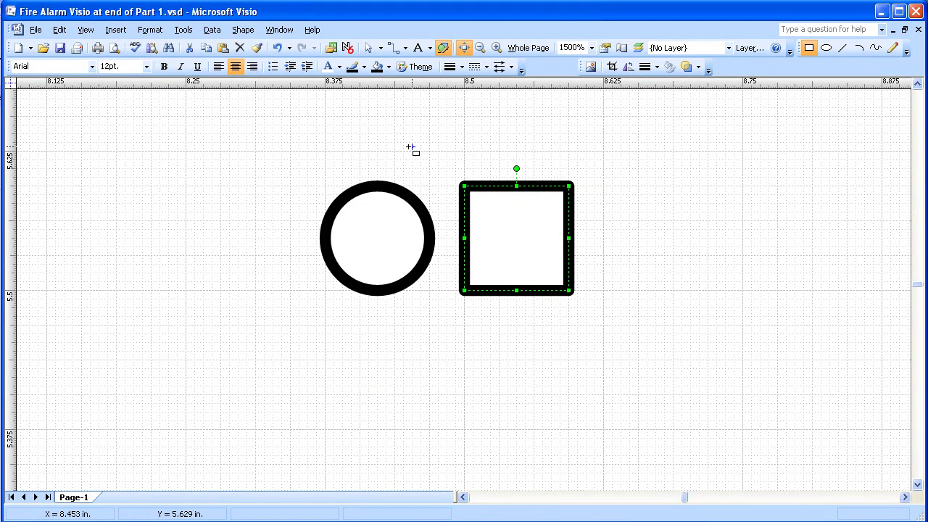
# Step: Add connection points at the circle's left, right, top and bottom
pyautogui.click(405, 50)
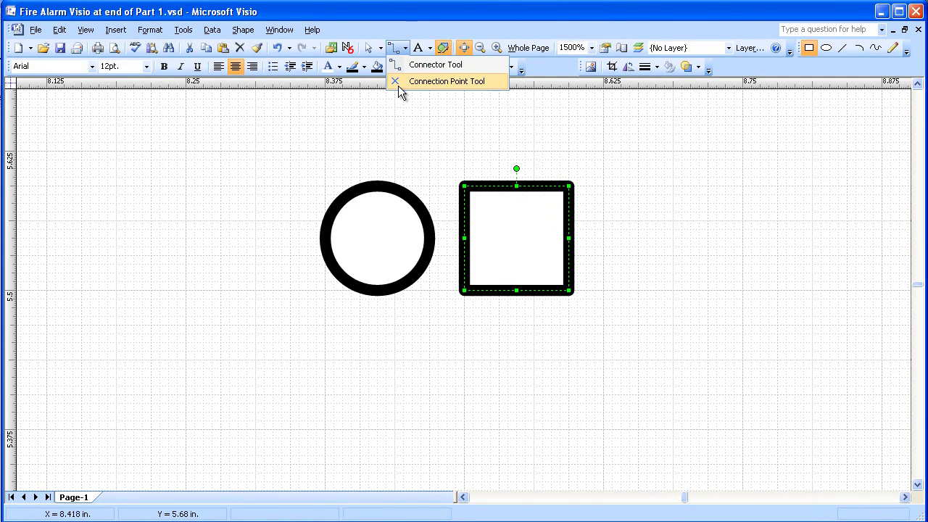
pyautogui.click(397, 78)
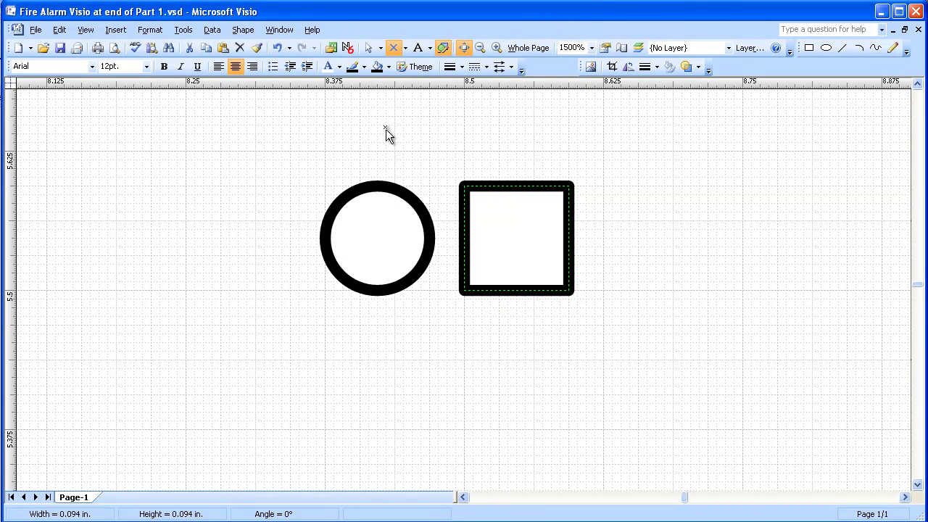
pyautogui.click(347, 199)
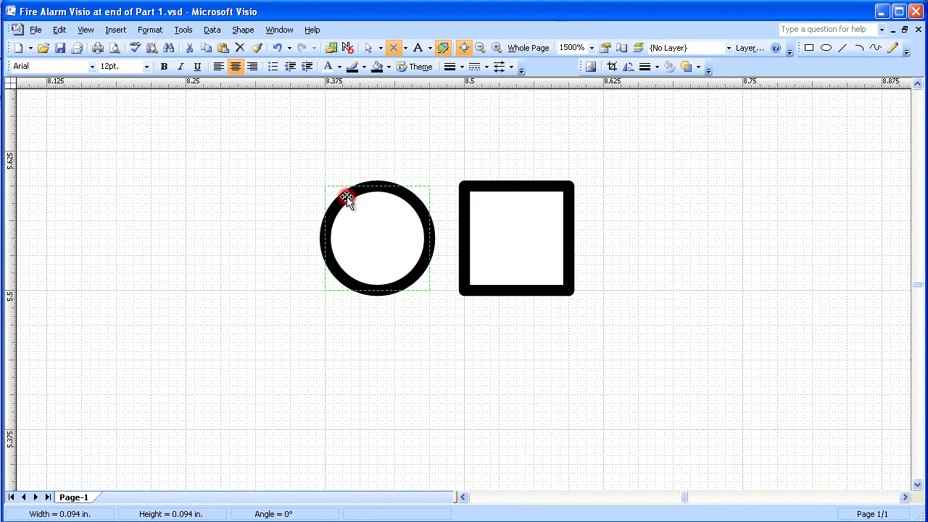
pyautogui.keyDown('ctrl'); pyautogui.click(326, 238); pyautogui.keyUp('ctrl')
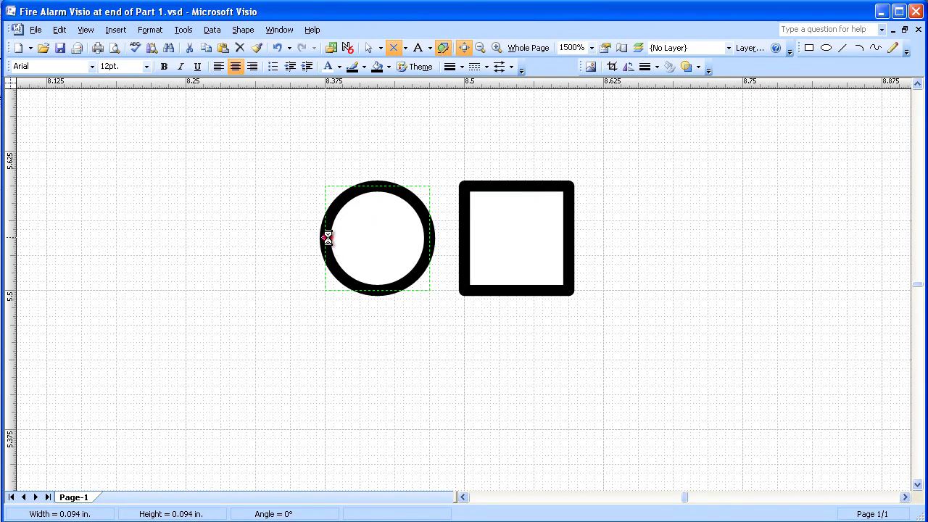
pyautogui.keyDown('ctrl'); pyautogui.click(429, 237); pyautogui.keyUp('ctrl')
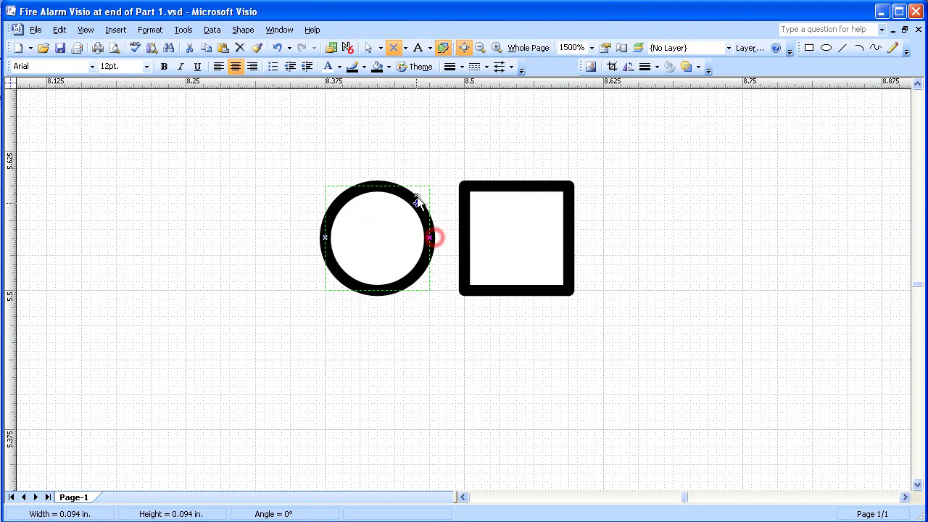
pyautogui.keyDown('ctrl'); pyautogui.click(379, 187); pyautogui.keyUp('ctrl')
pyautogui.keyDown('ctrl'); pyautogui.click(380, 291); pyautogui.keyUp('ctrl')
pyautogui.keyDown('ctrl'); pyautogui.click(379, 291); pyautogui.keyUp('ctrl')
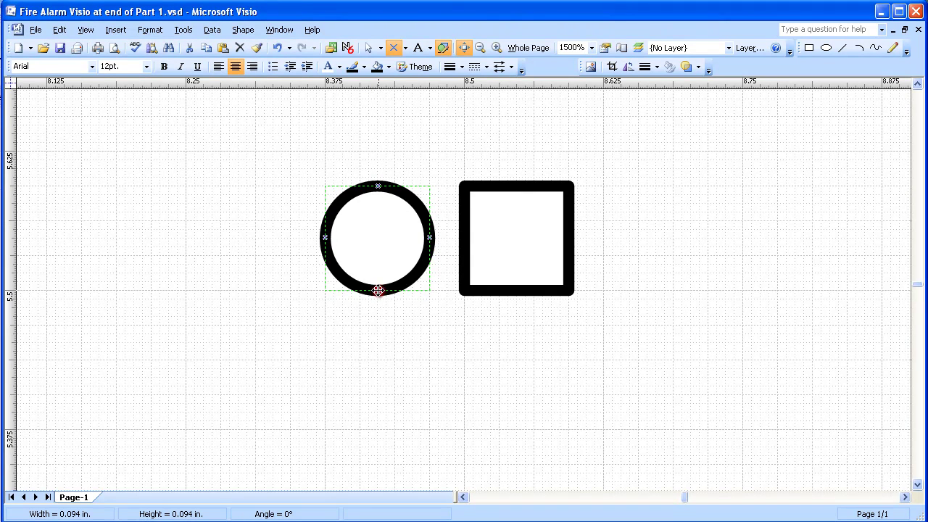
# Step: Add connection points at the midpoints of the square's sides, then return to the Pointer Tool
pyautogui.click(491, 190)
pyautogui.keyDown('ctrl'); pyautogui.click(516, 187); pyautogui.keyUp('ctrl')
pyautogui.click(517, 189)
pyautogui.click(517, 291)
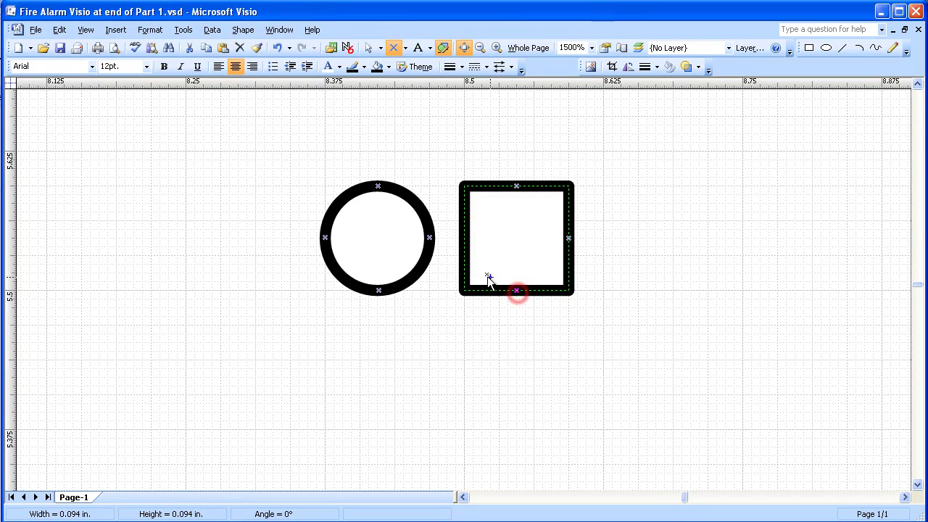
pyautogui.click(465, 239)
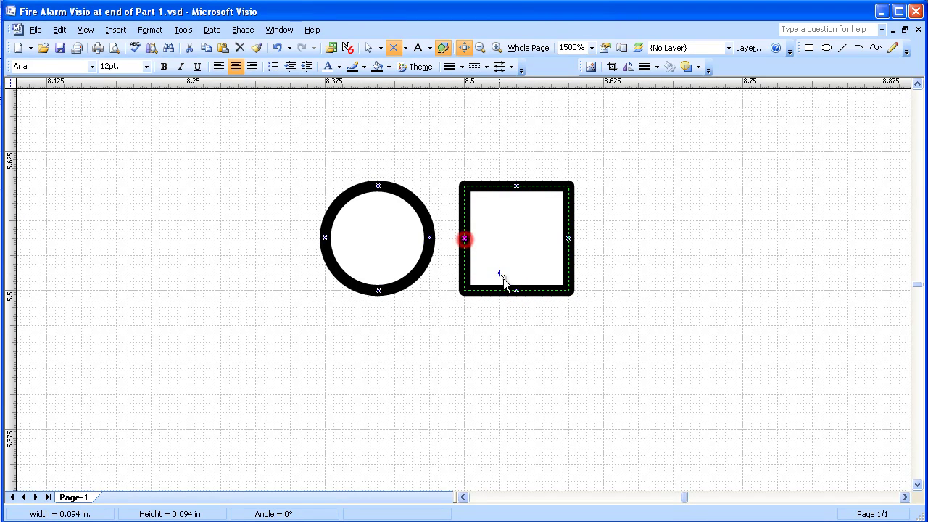
pyautogui.click(370, 48)
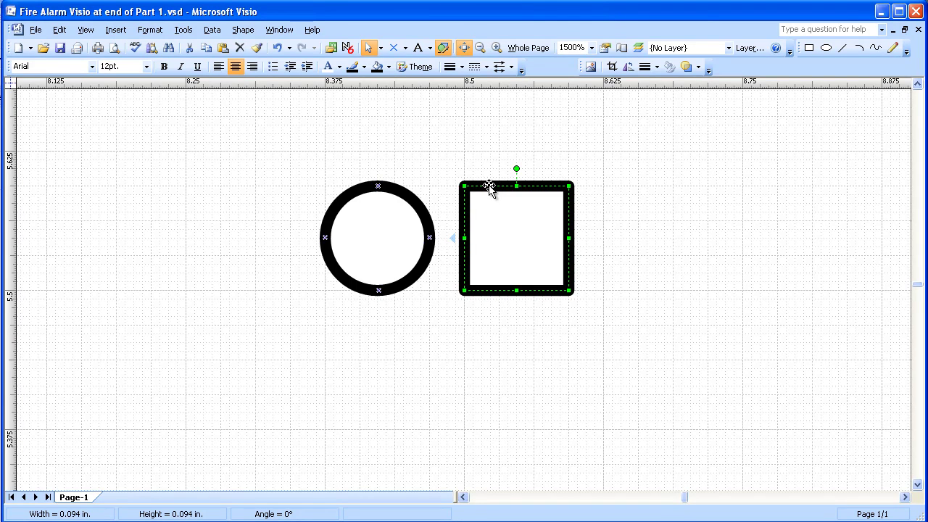
# Step: Duplicate the square to the right and draw a line triangle hanging below the copy's bottom centre
pyautogui.moveTo(489, 187); pyautogui.dragTo(627, 187)
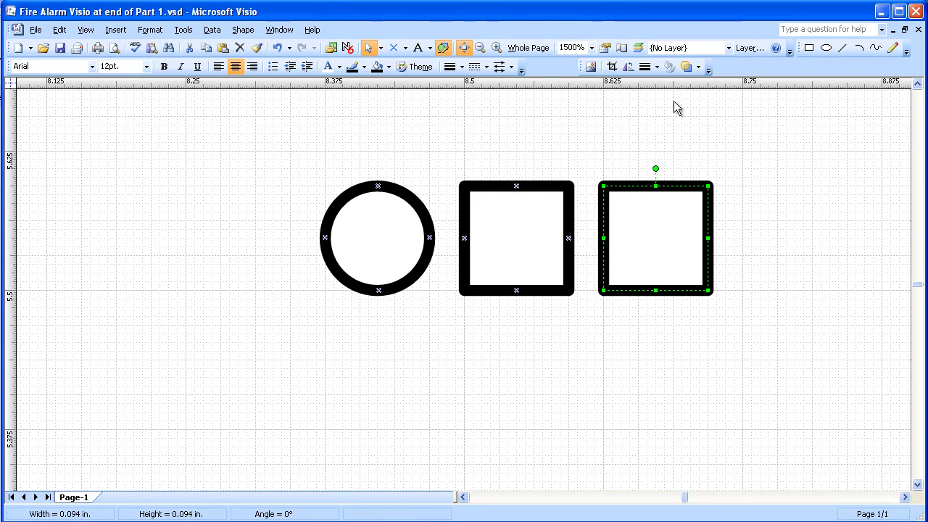
pyautogui.click(842, 48)
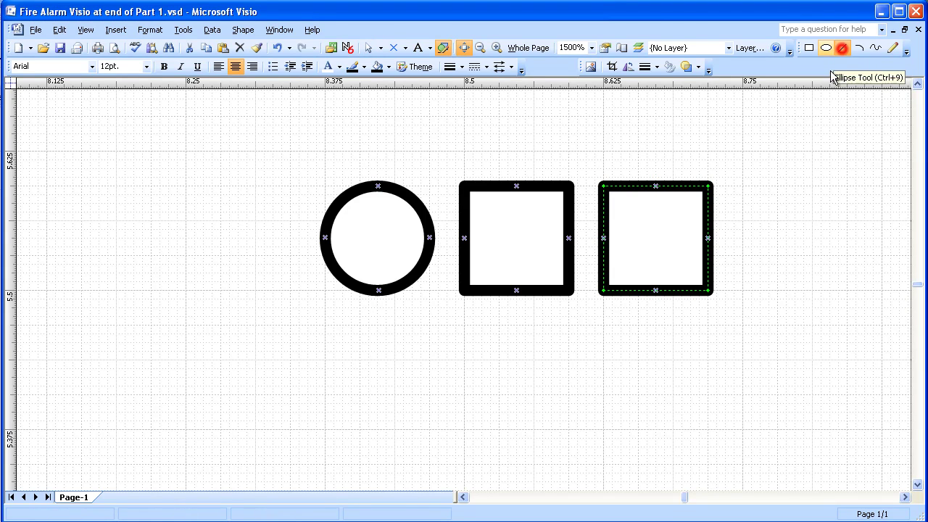
pyautogui.moveTo(655, 293); pyautogui.dragTo(699, 361)
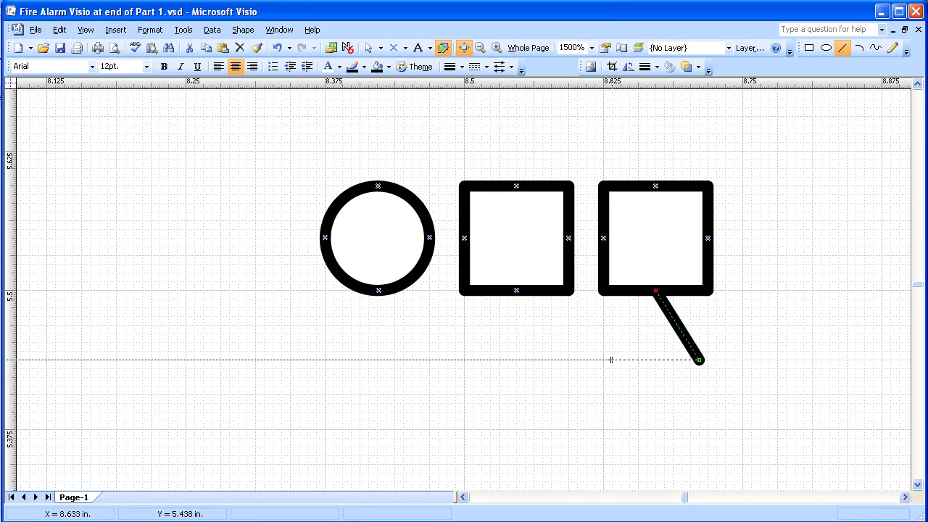
pyautogui.moveTo(613, 359); pyautogui.dragTo(654, 294)
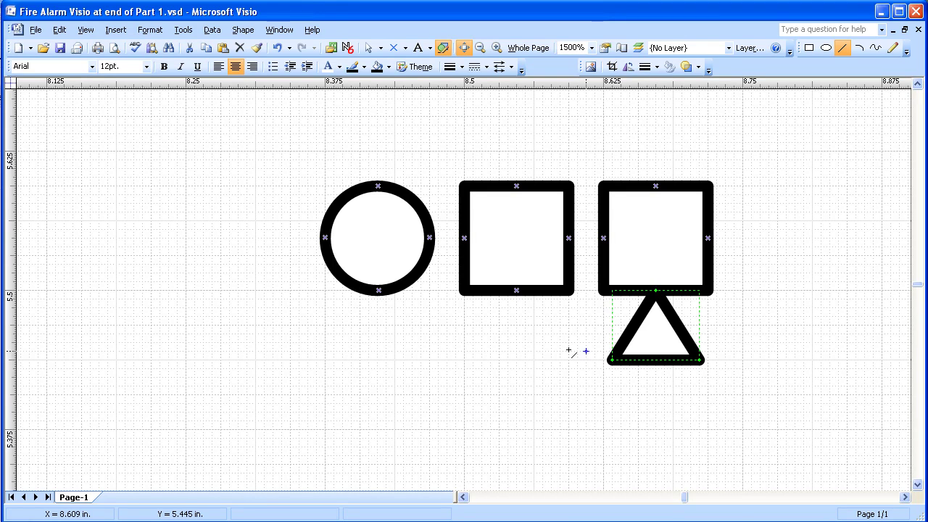
pyautogui.click(461, 360)
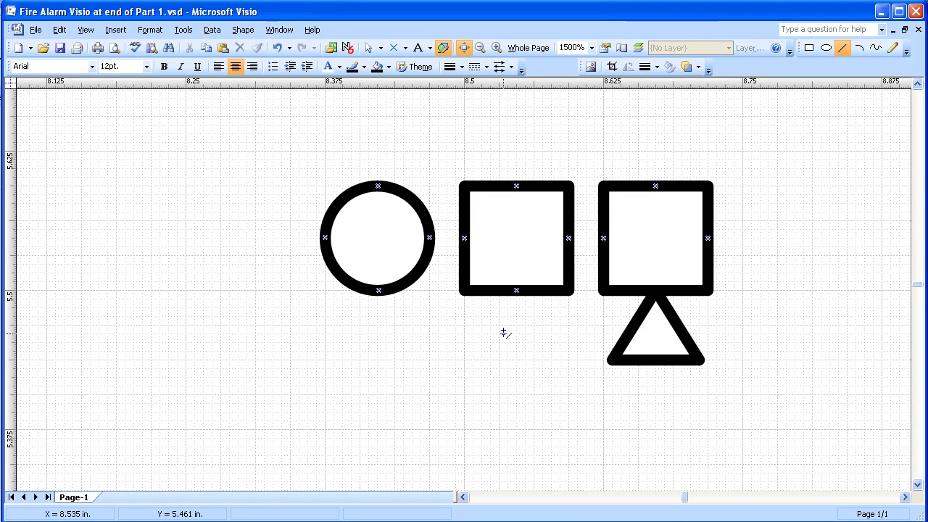
# Step: Set the circle, squares and triangle to No Fill
pyautogui.click(370, 49)
pyautogui.click(370, 50)
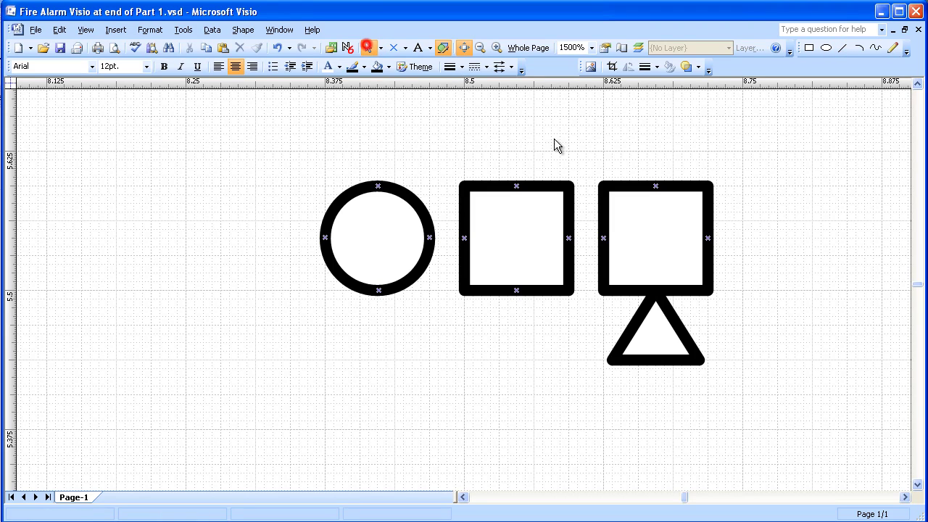
pyautogui.moveTo(299, 153); pyautogui.dragTo(815, 396)
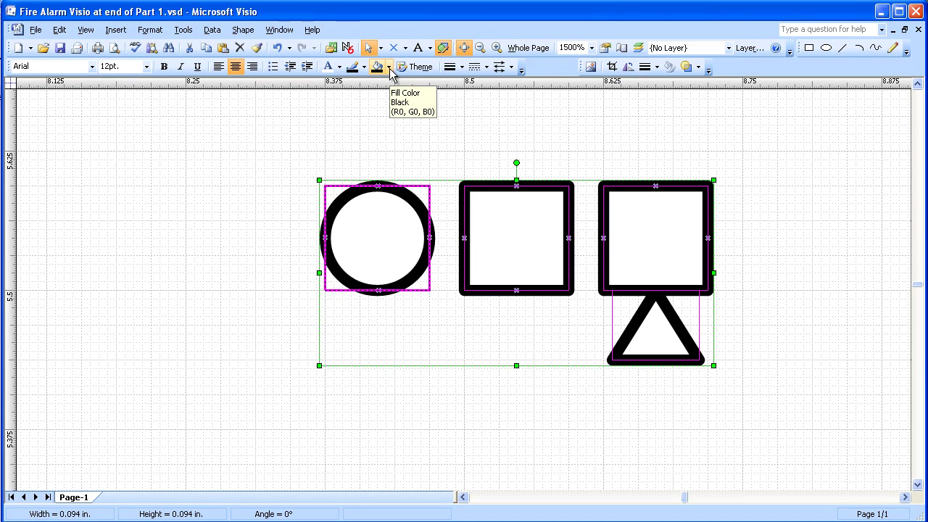
pyautogui.click(389, 67)
pyautogui.click(405, 107)
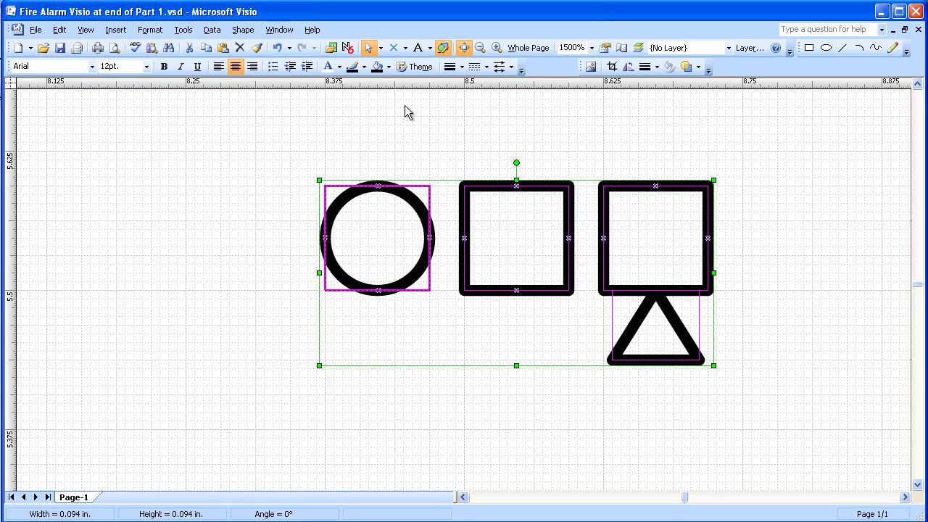
# Step: Copy the square-and-triangle symbol to the right
pyautogui.click(621, 132)
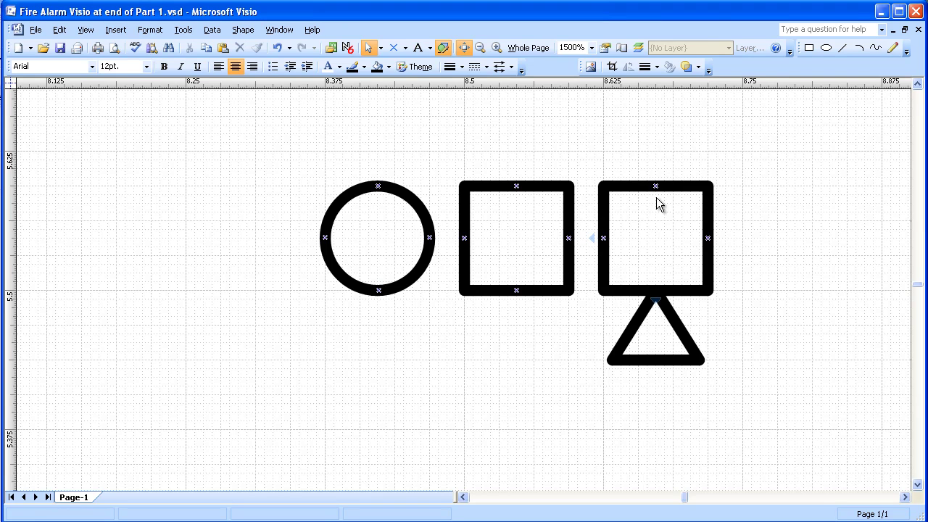
pyautogui.moveTo(584, 158); pyautogui.dragTo(789, 418)
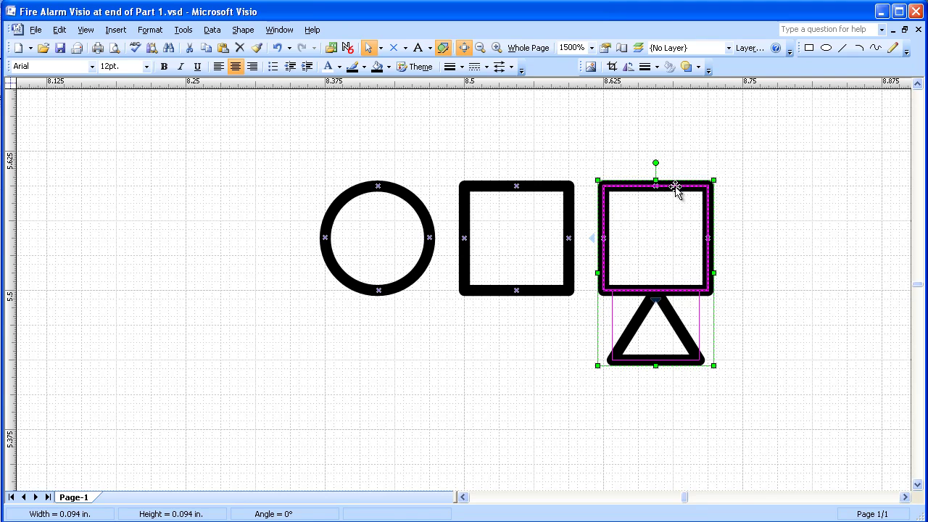
pyautogui.moveTo(679, 188); pyautogui.dragTo(814, 186)
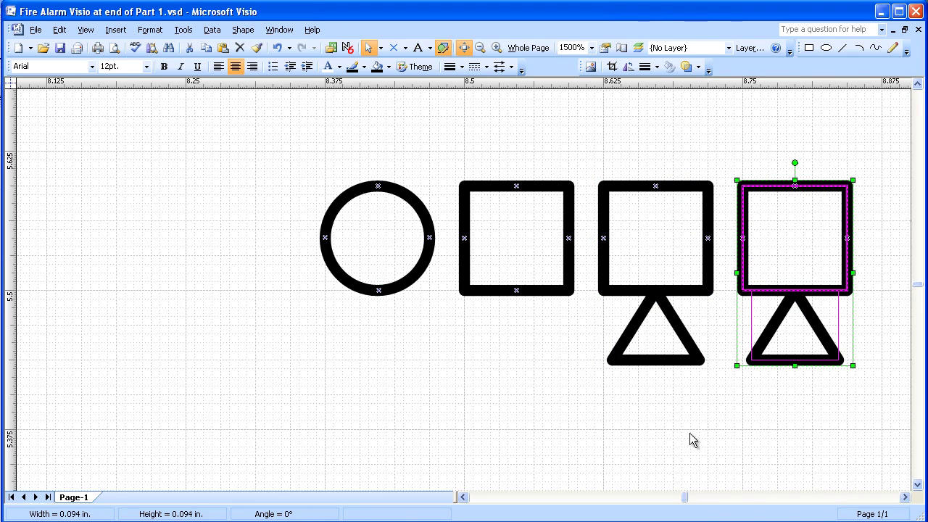
# Step: Draw a small circle with a thin line weight below the row of symbols
pyautogui.click(665, 404)
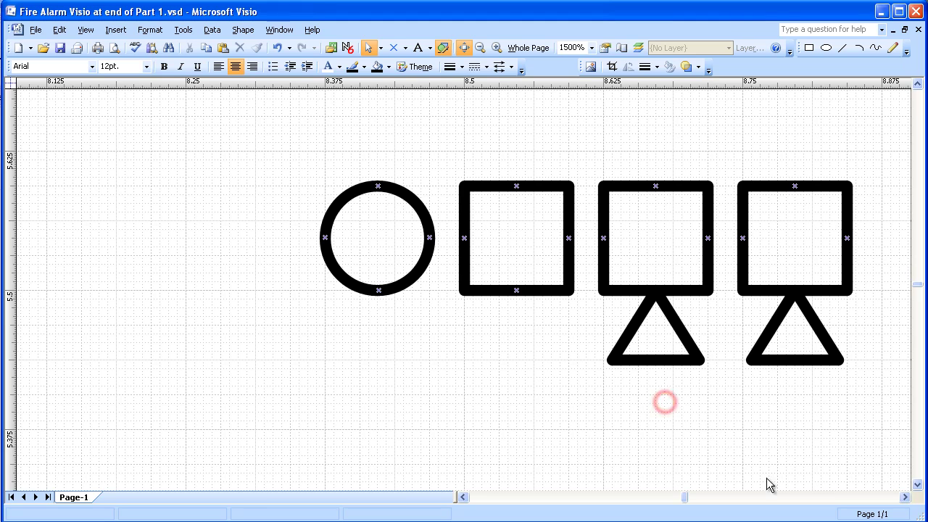
pyautogui.click(905, 497)
pyautogui.click(907, 499)
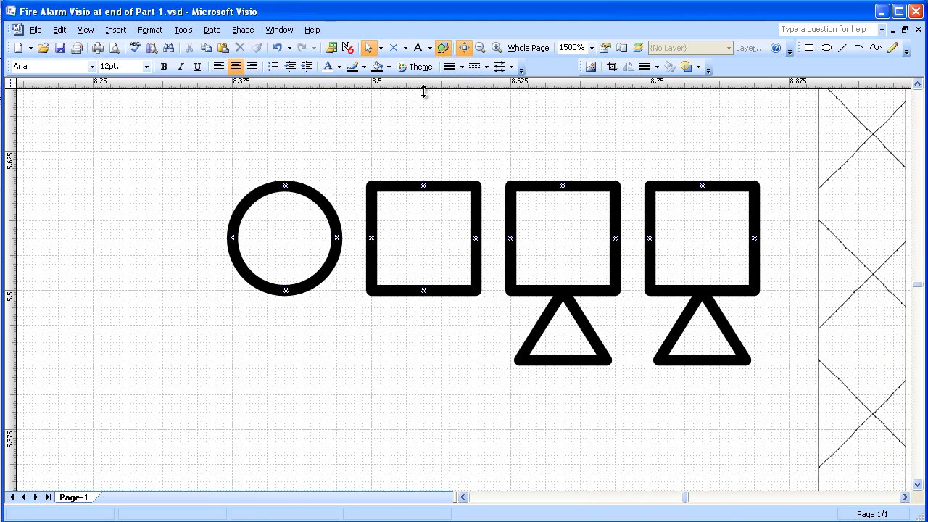
pyautogui.click(829, 47)
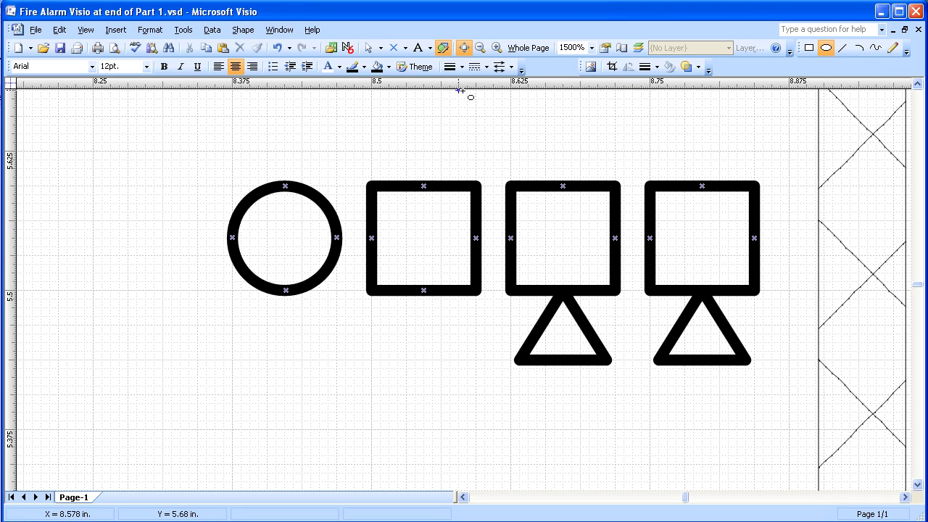
pyautogui.click(461, 66)
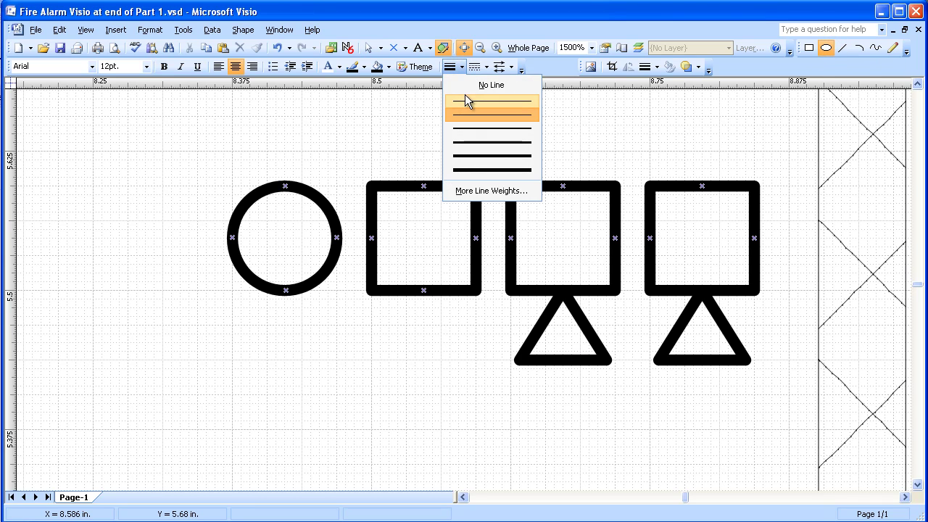
pyautogui.click(466, 101)
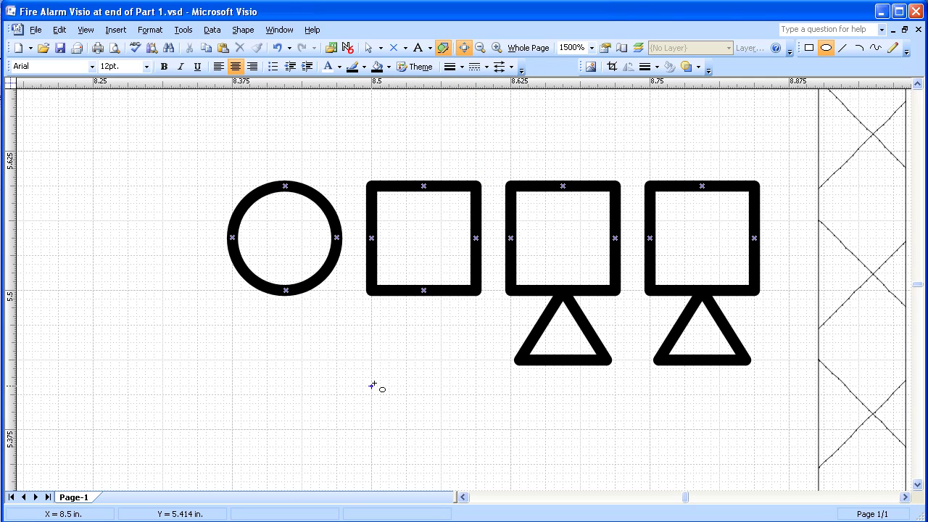
pyautogui.moveTo(372, 378); pyautogui.dragTo(448, 451)
pyautogui.moveTo(448, 450); pyautogui.dragTo(429, 429)
pyautogui.moveTo(425, 430); pyautogui.dragTo(425, 429)
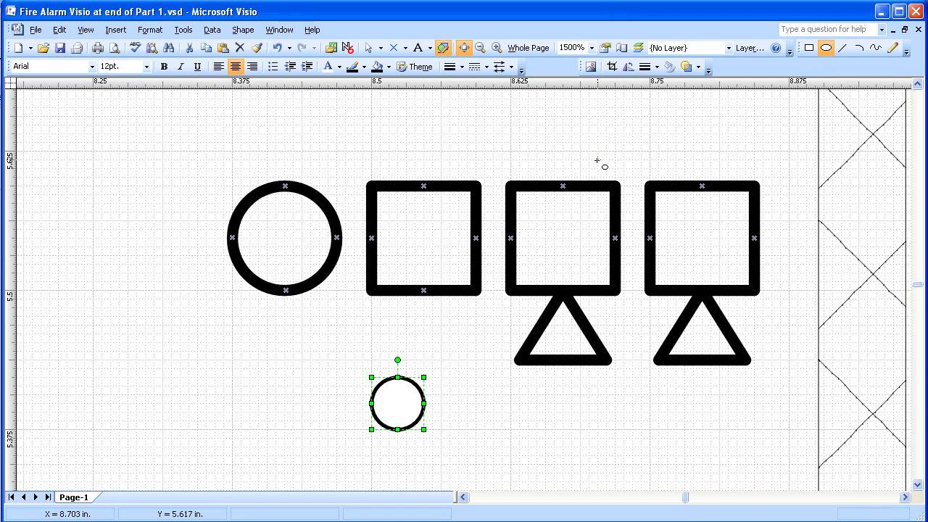
pyautogui.click(842, 50)
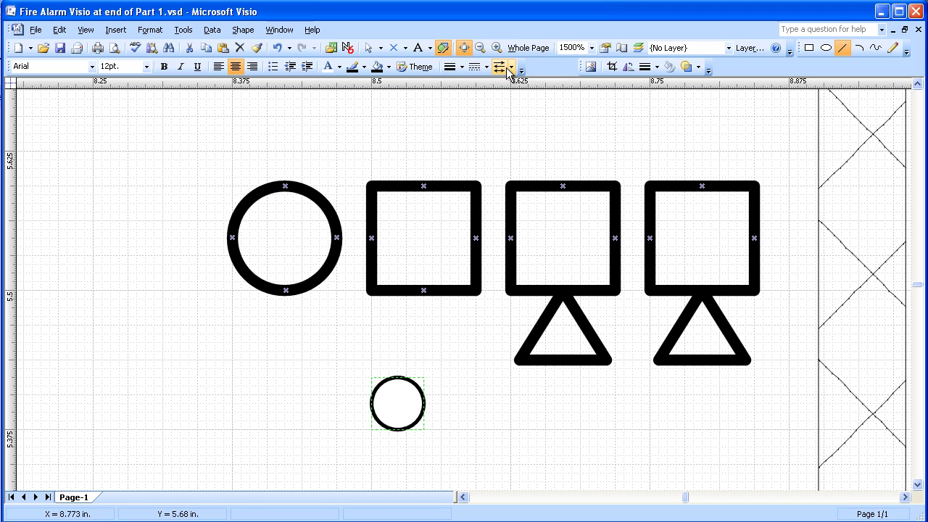
# Step: Give the rightmost square a thin outline
pyautogui.click(370, 50)
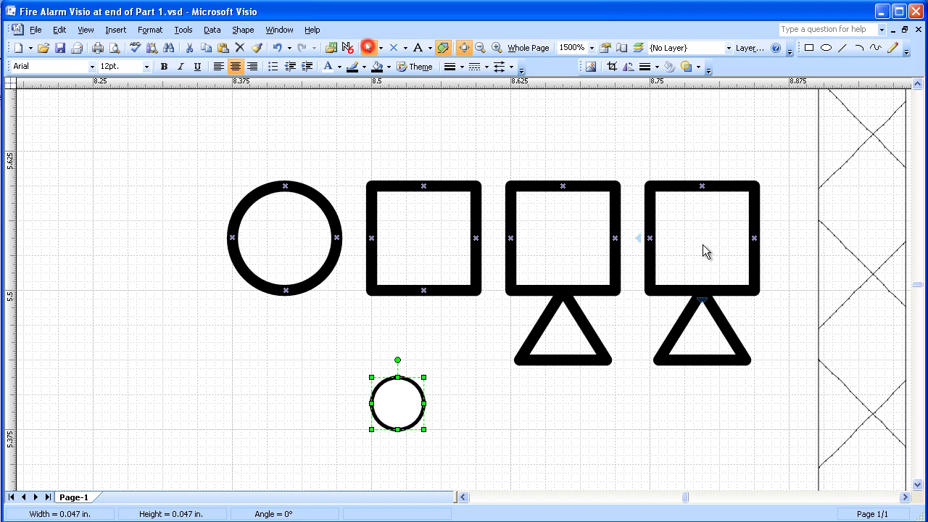
pyautogui.click(654, 202)
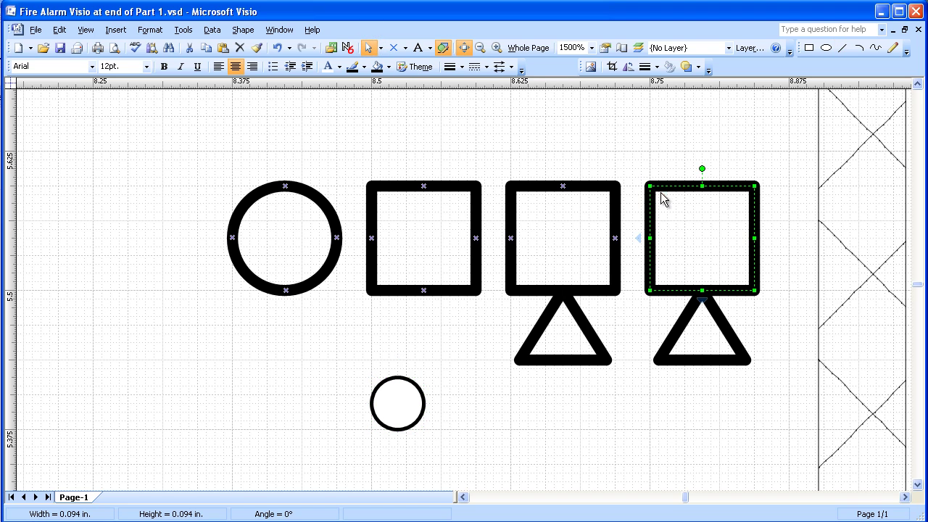
pyautogui.click(461, 67)
pyautogui.click(465, 100)
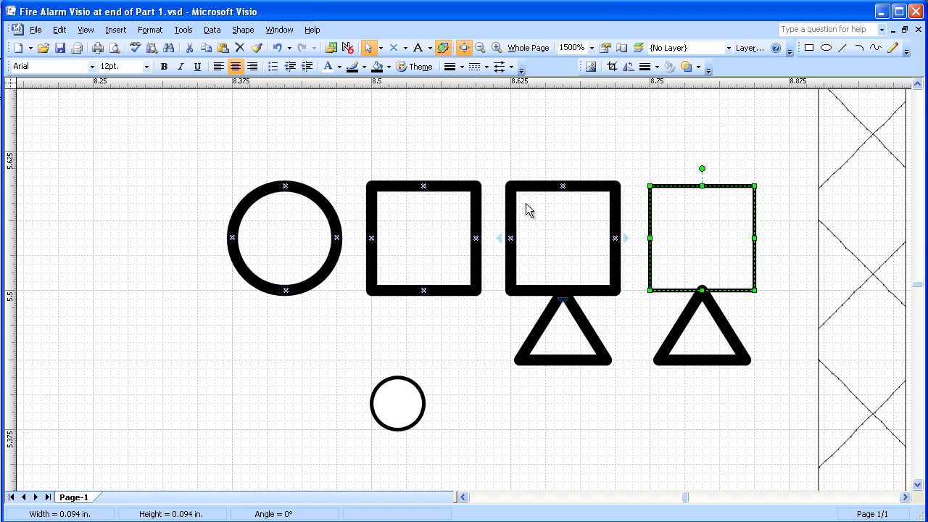
# Step: Draw a short diagonal tick into each of the square's four corners
pyautogui.click(843, 49)
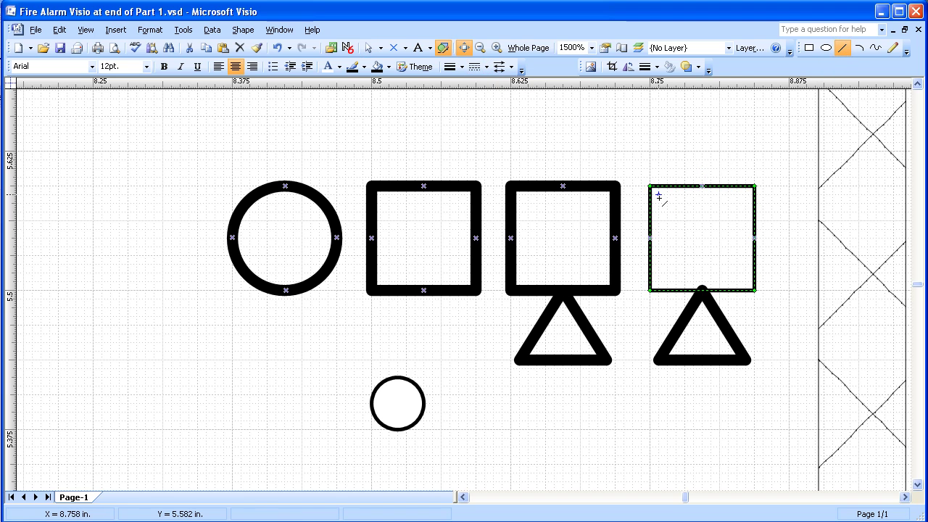
pyautogui.moveTo(659, 196); pyautogui.dragTo(677, 212)
pyautogui.moveTo(746, 196); pyautogui.dragTo(729, 212)
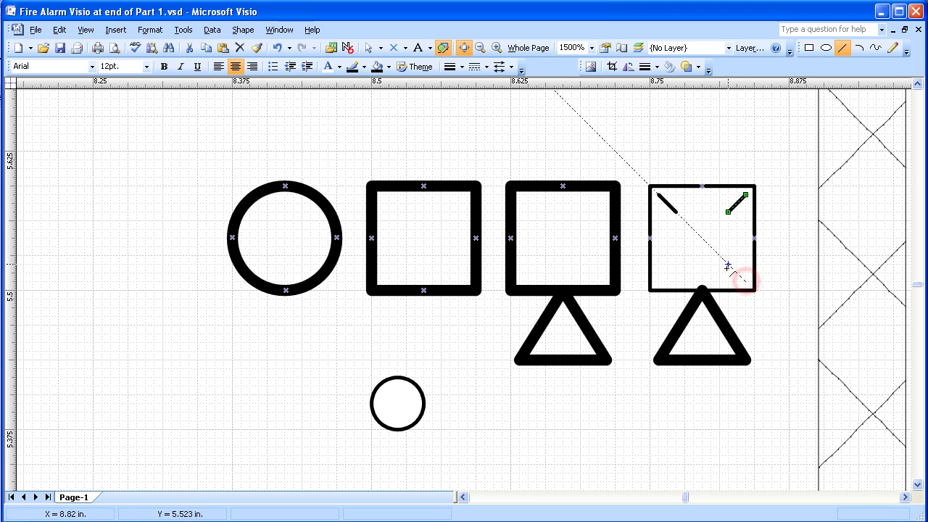
pyautogui.moveTo(729, 264); pyautogui.dragTo(746, 281)
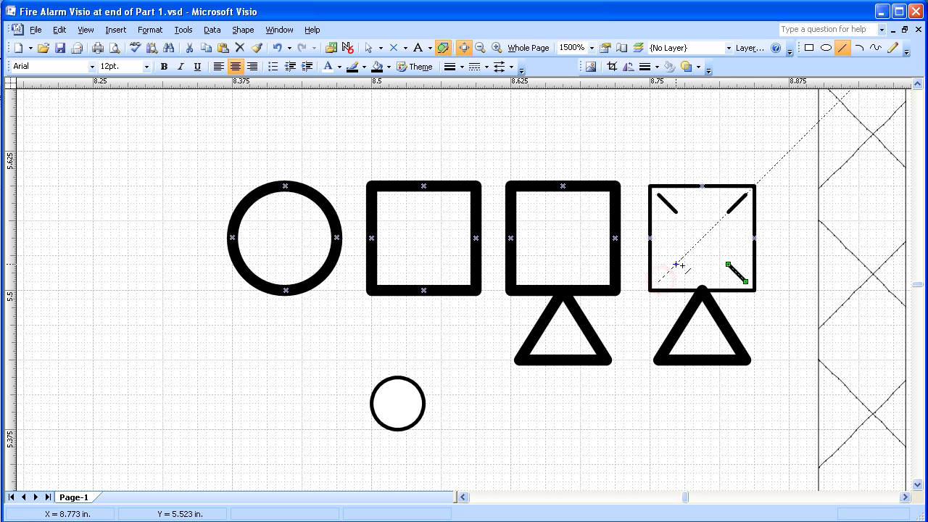
pyautogui.moveTo(677, 265); pyautogui.dragTo(658, 282)
# Step: Remove the small circle's fill and centre it inside the ticked square
pyautogui.click(369, 47)
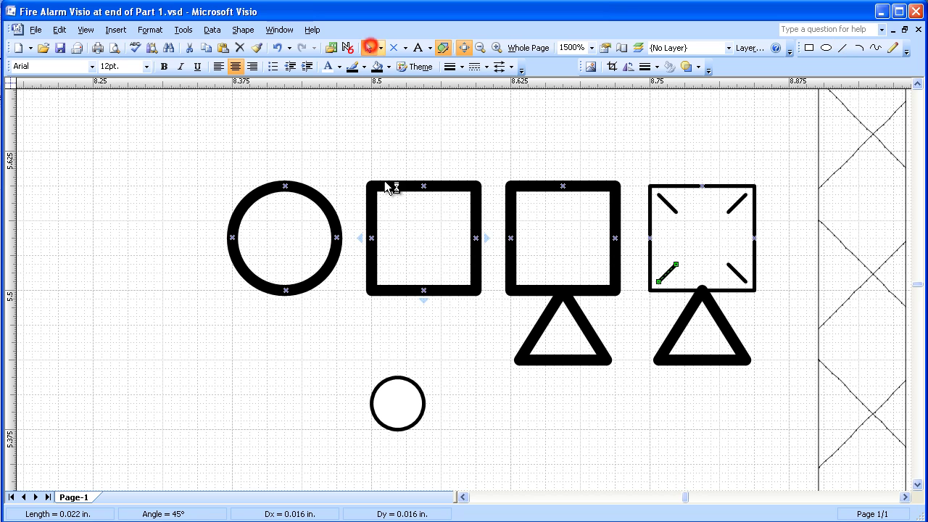
pyautogui.click(382, 390)
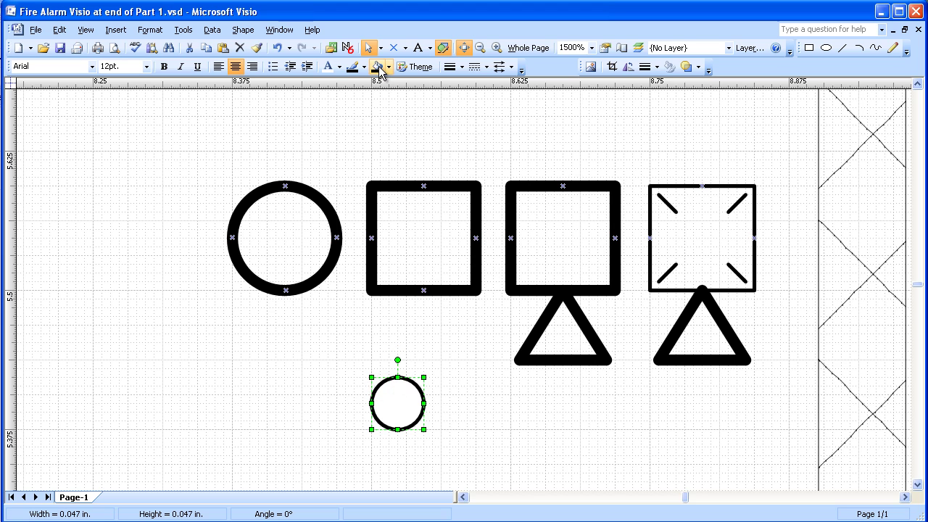
pyautogui.click(390, 67)
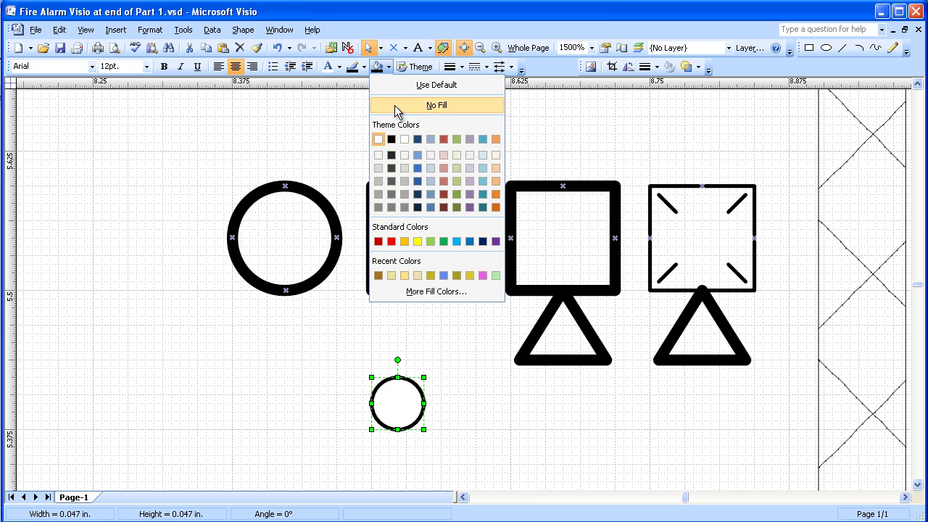
pyautogui.click(394, 103)
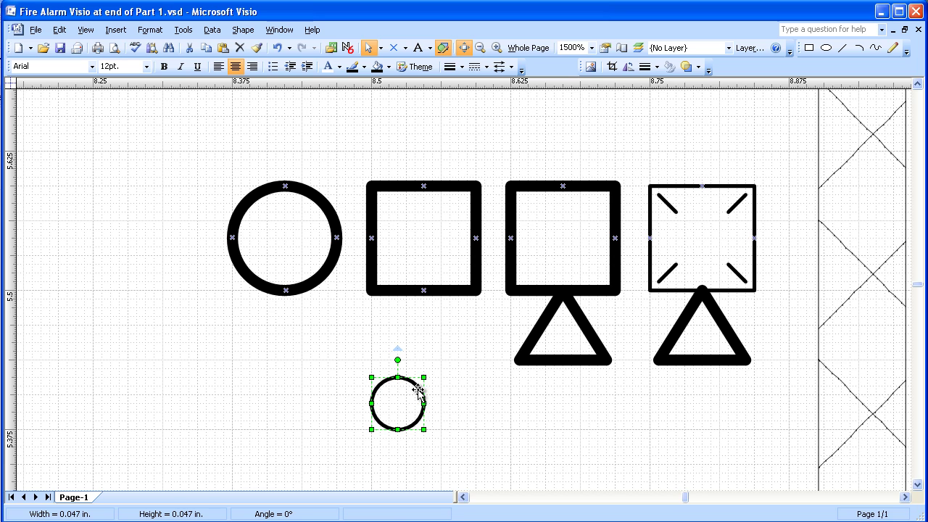
pyautogui.moveTo(418, 388); pyautogui.dragTo(723, 223)
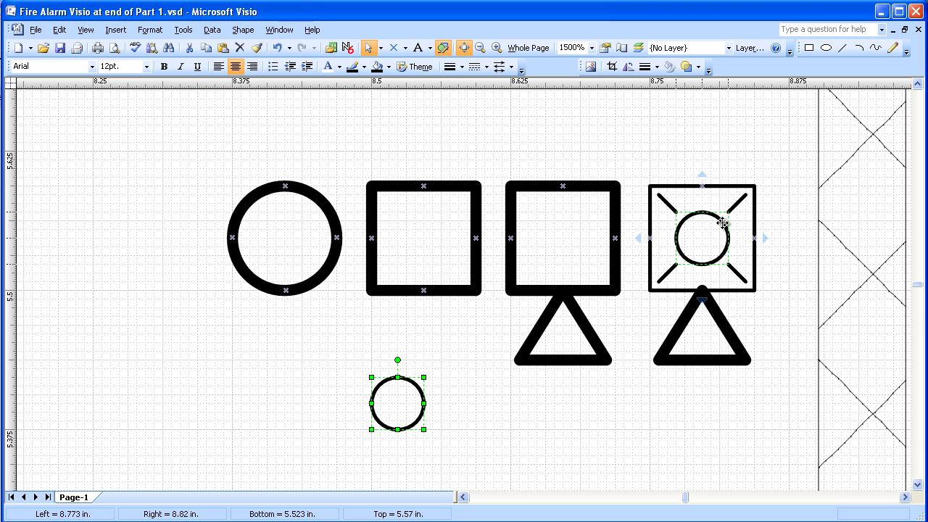
pyautogui.moveTo(723, 223); pyautogui.dragTo(723, 223)
pyautogui.click(641, 142)
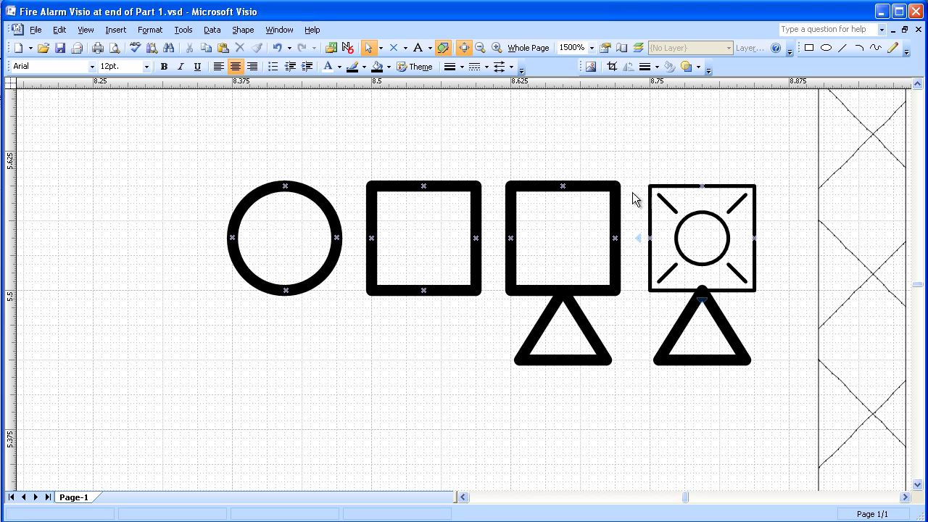
pyautogui.moveTo(631, 164); pyautogui.dragTo(777, 308)
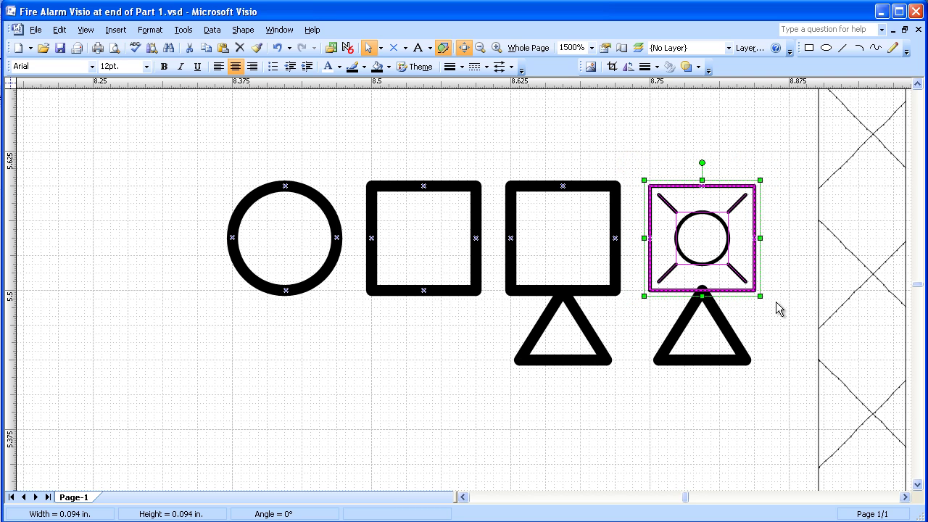
# Step: Set the circle and tick lines to a custom 0.48 pt line weight
pyautogui.click(692, 190)
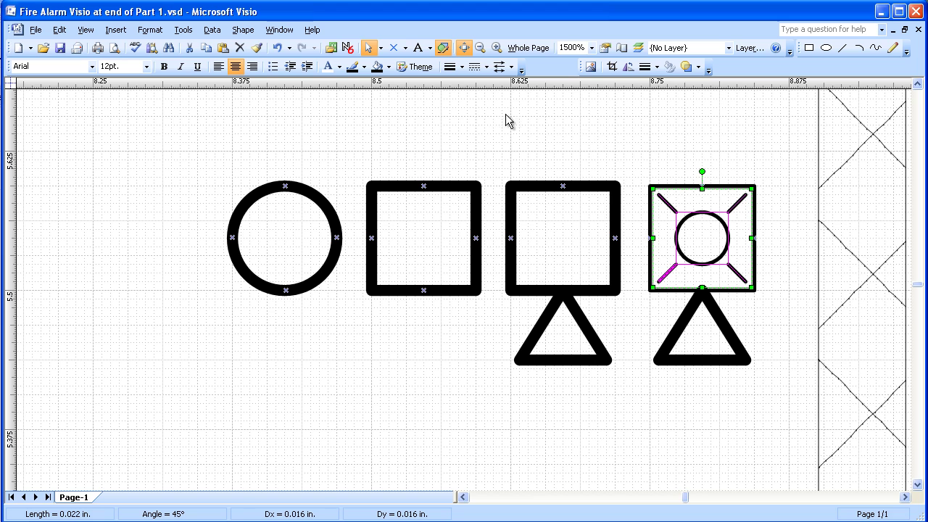
pyautogui.click(462, 67)
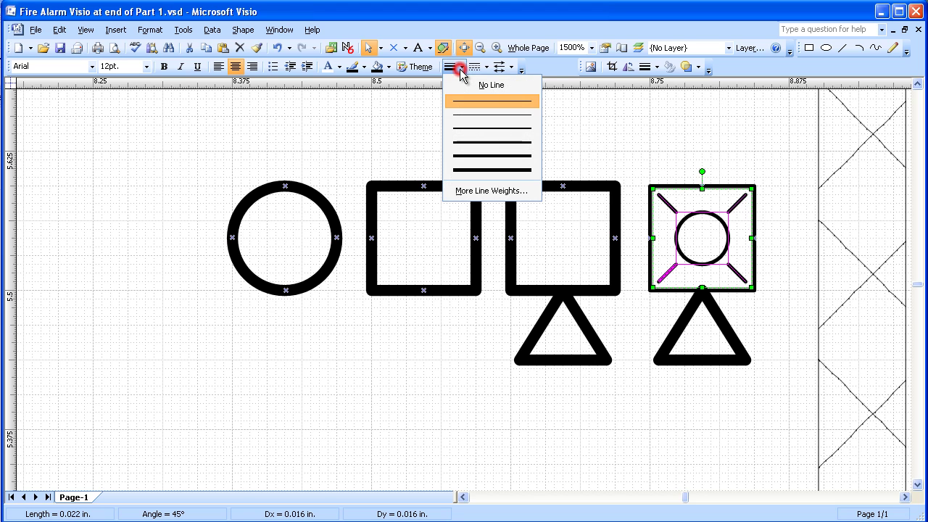
pyautogui.click(482, 191)
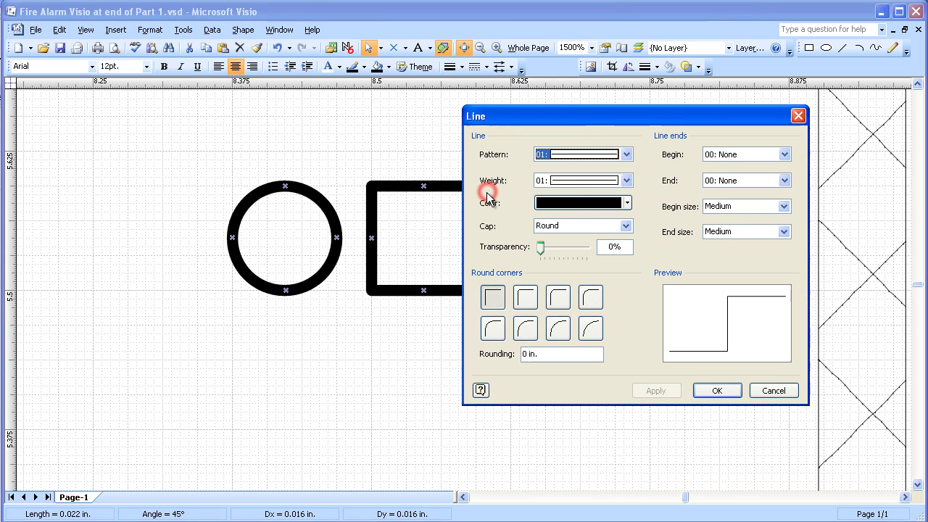
pyautogui.click(628, 180)
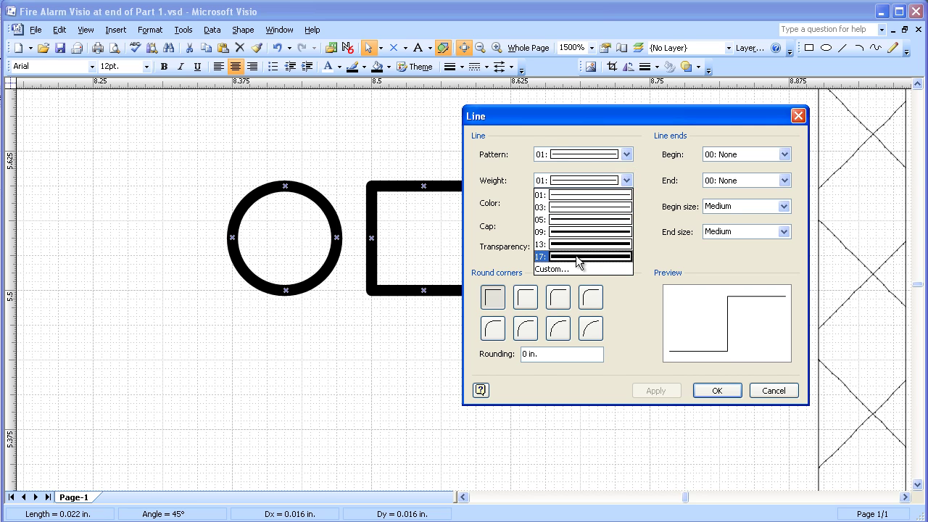
pyautogui.click(546, 270)
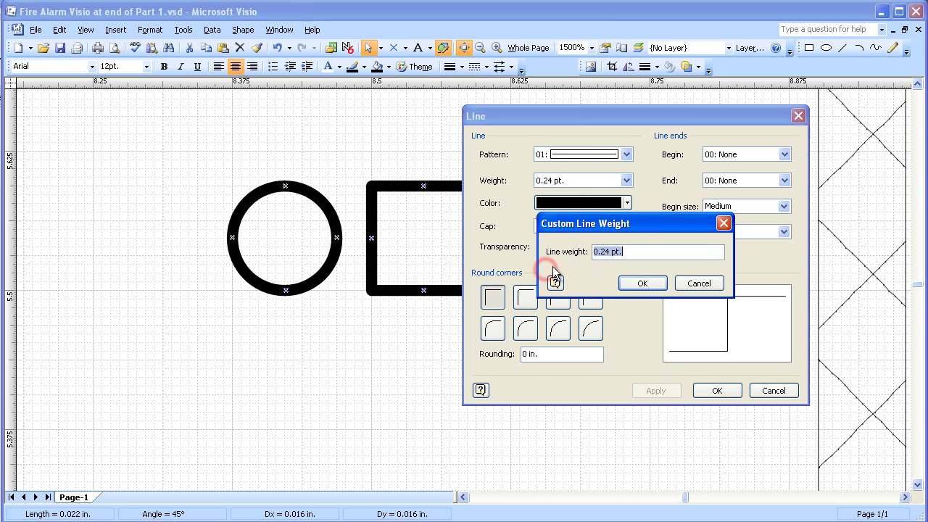
pyautogui.click(607, 252)
pyautogui.click(604, 248)
pyautogui.write('48')
pyautogui.click(635, 283)
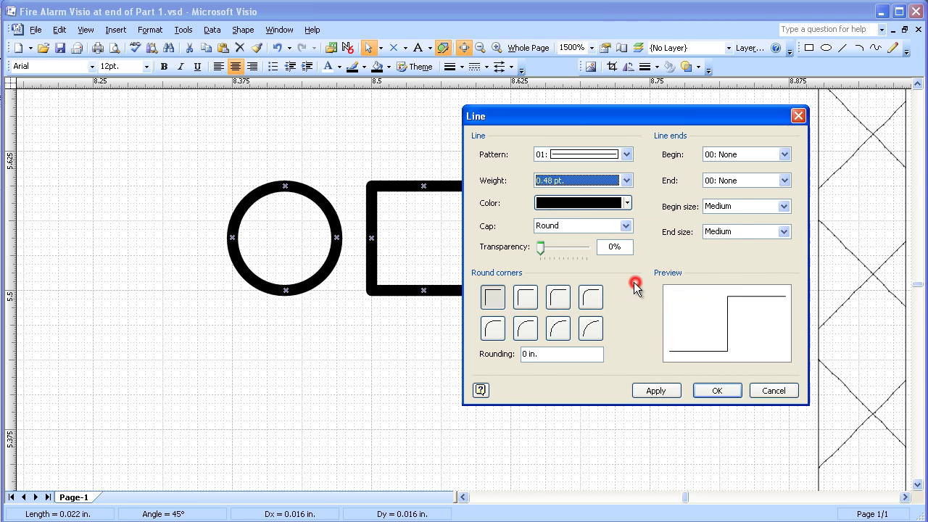
pyautogui.click(656, 391)
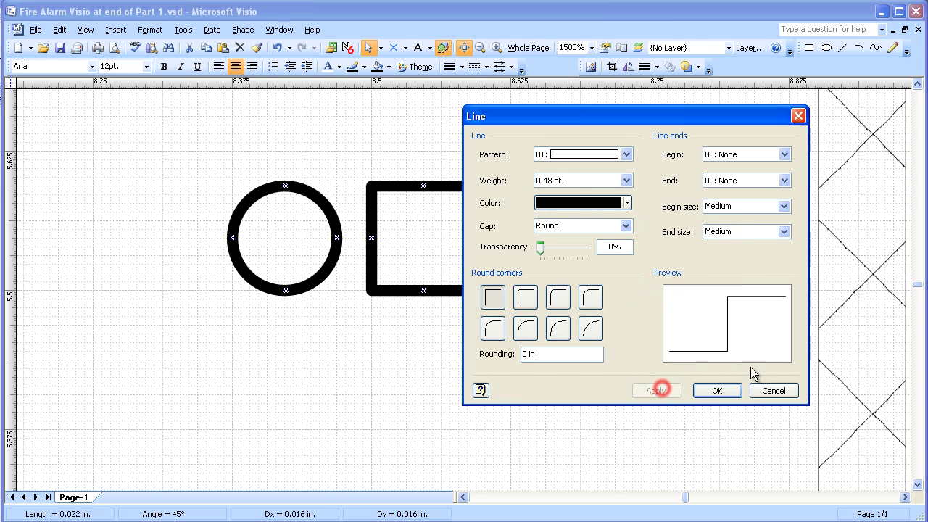
pyautogui.click(718, 390)
pyautogui.click(663, 134)
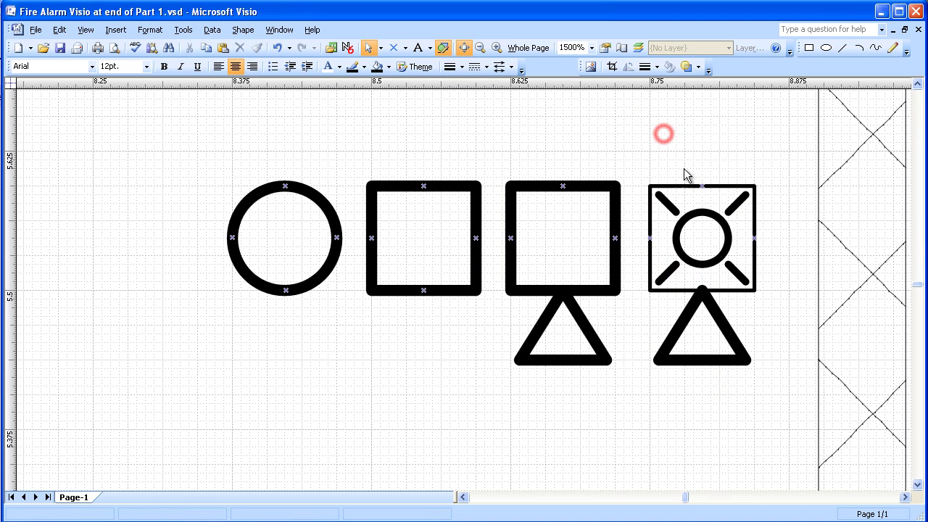
# Step: Give the surrounding square a thick outline matching the other symbols
pyautogui.click(685, 189)
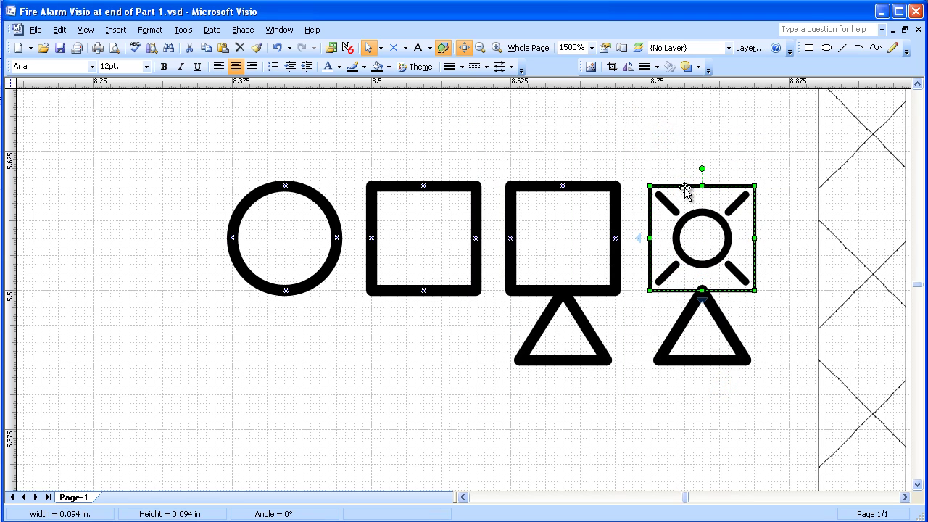
pyautogui.click(461, 67)
pyautogui.click(460, 115)
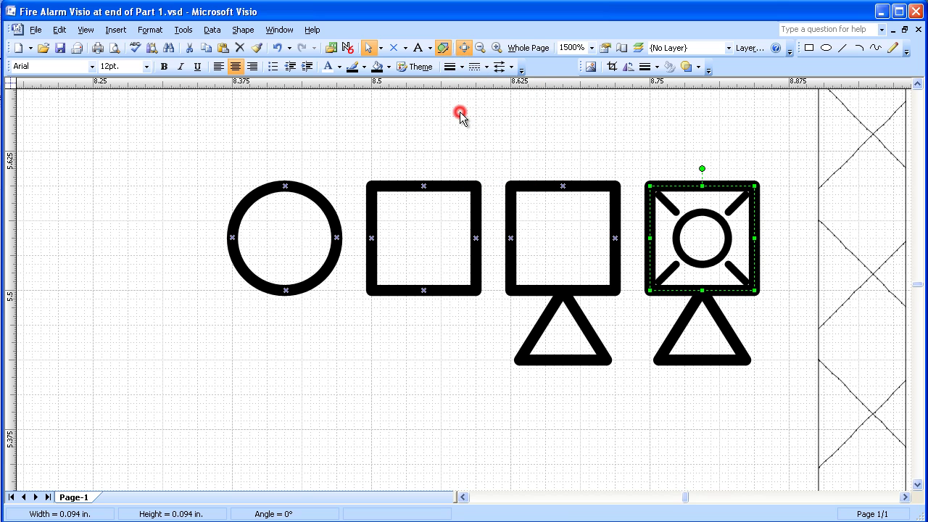
pyautogui.click(508, 114)
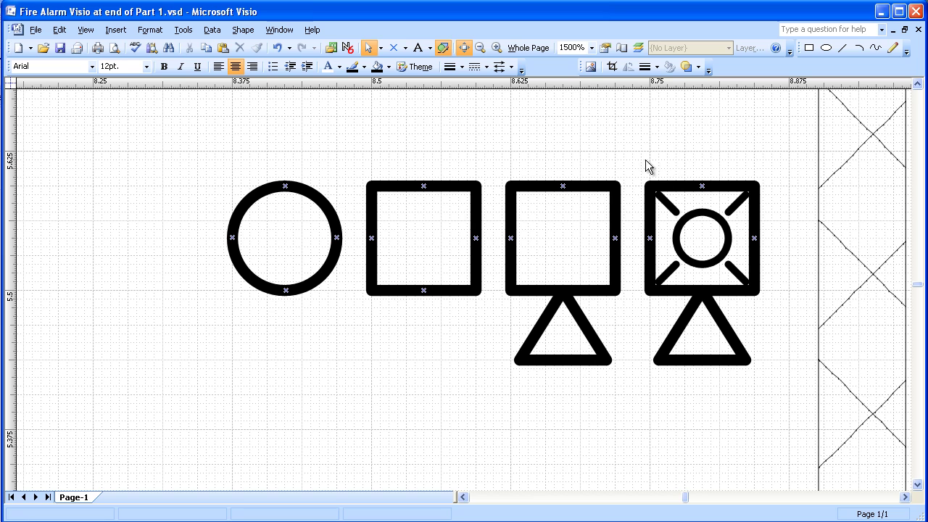
# Step: Ctrl-drag a copy of the inner circle-and-diagonals part below the left circle
pyautogui.moveTo(628, 153); pyautogui.dragTo(786, 313)
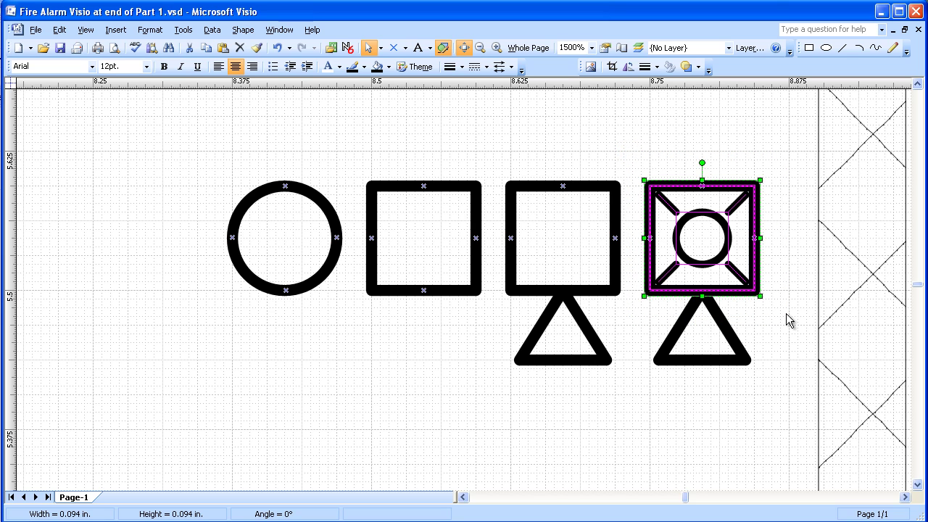
pyautogui.click(650, 217)
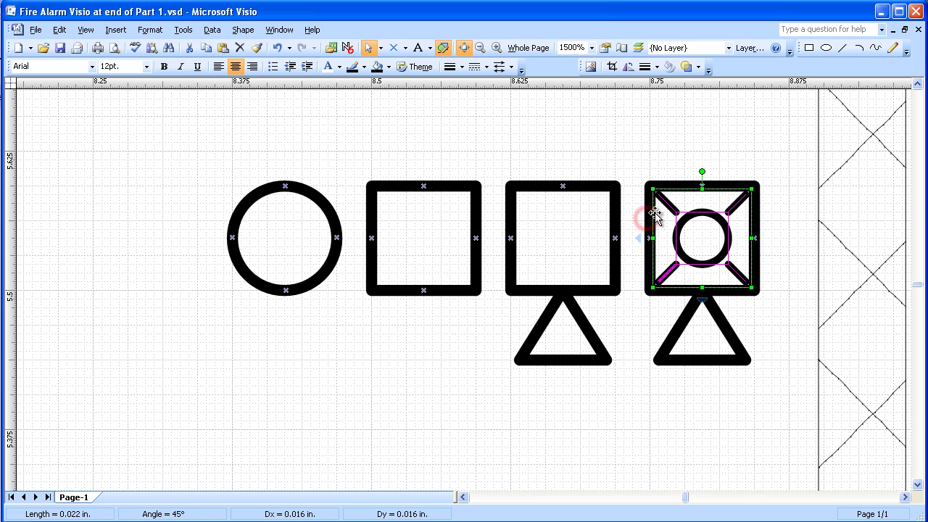
pyautogui.moveTo(667, 201); pyautogui.dragTo(269, 364)
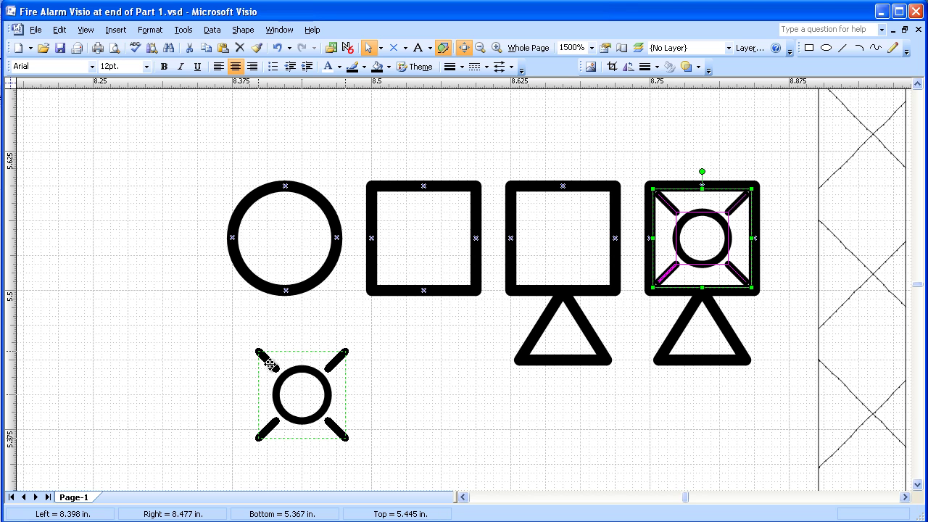
pyautogui.moveTo(269, 363); pyautogui.dragTo(270, 364)
# Step: Draw a horizontal line extending left from the copied ticked circle
pyautogui.click(844, 49)
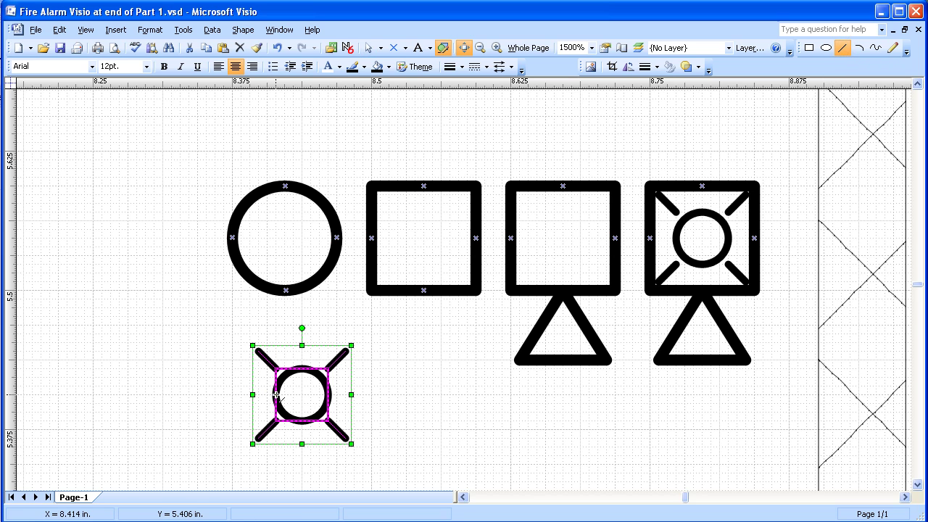
pyautogui.click(182, 381)
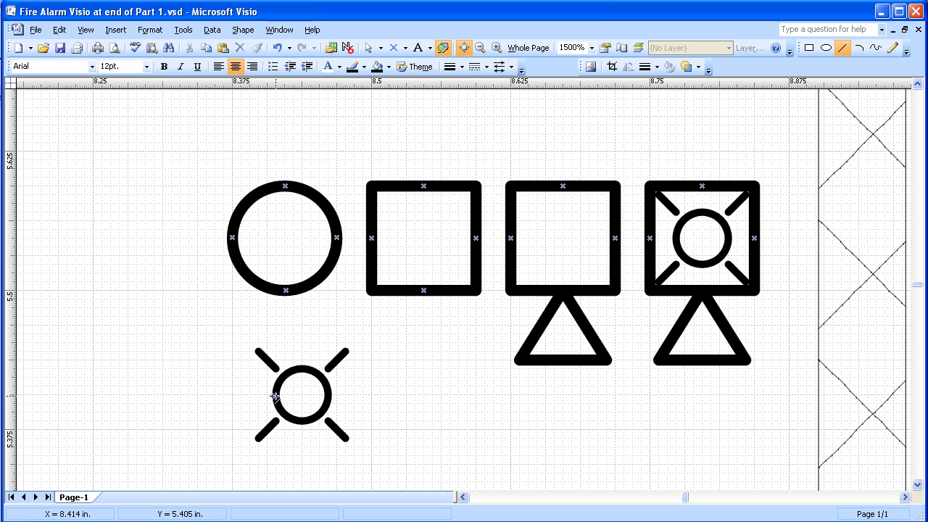
pyautogui.moveTo(270, 396); pyautogui.dragTo(210, 398)
pyautogui.moveTo(197, 396)
pyautogui.mouseDown()
pyautogui.moveTo(197, 370)
pyautogui.moveTo(197, 420)
pyautogui.mouseUp()
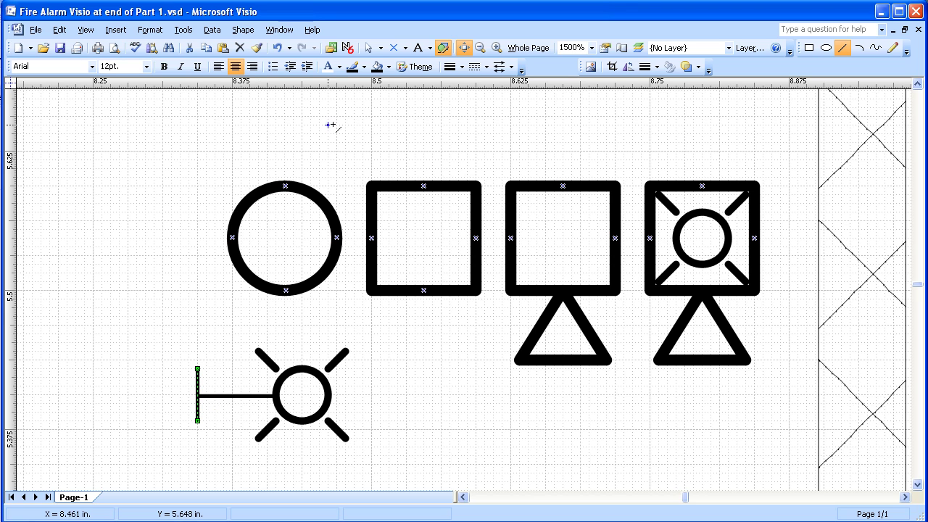
# Step: Give both lines of the T a custom 0.48 pt line weight
pyautogui.click(368, 47)
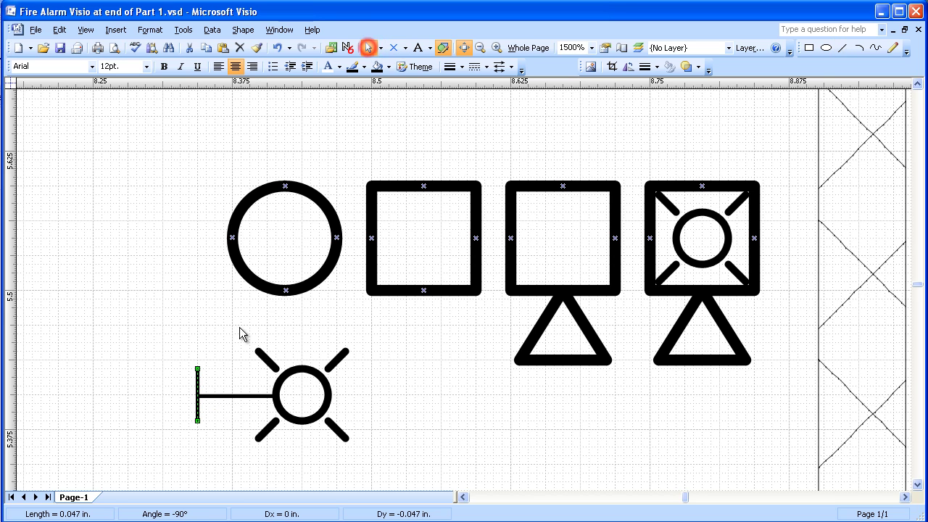
pyautogui.click(123, 372)
pyautogui.moveTo(172, 347); pyautogui.dragTo(276, 422)
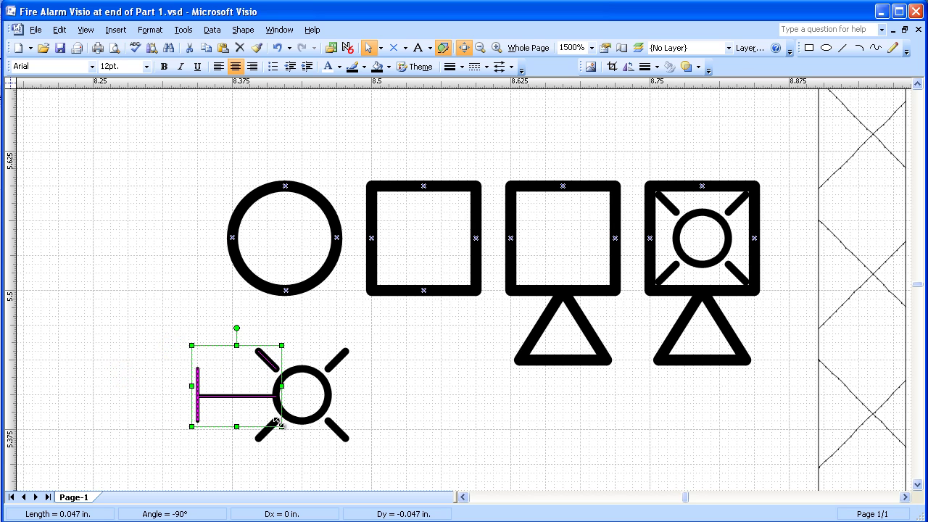
pyautogui.click(461, 67)
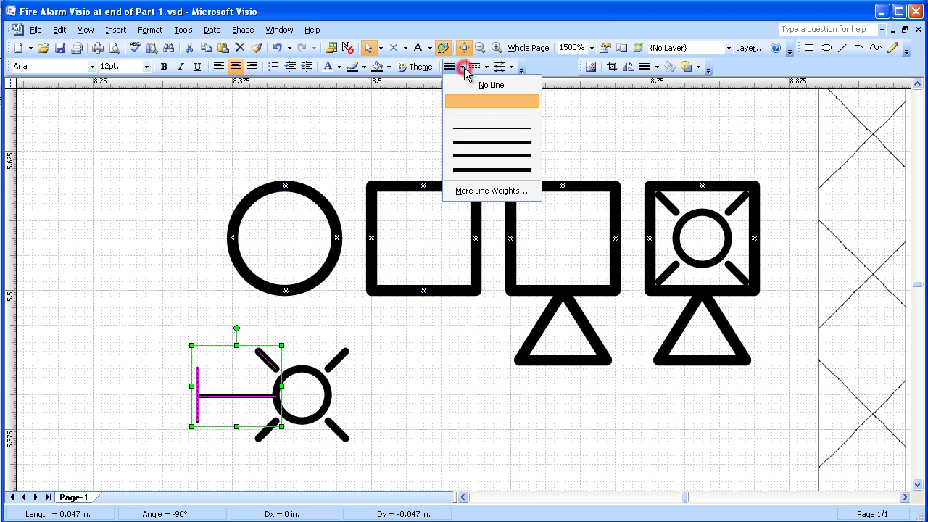
pyautogui.click(464, 191)
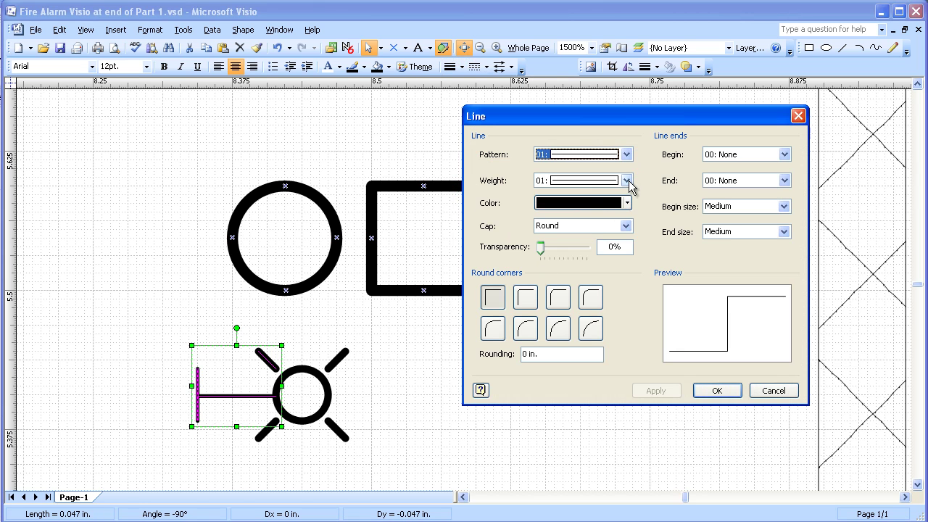
pyautogui.click(627, 181)
pyautogui.click(557, 270)
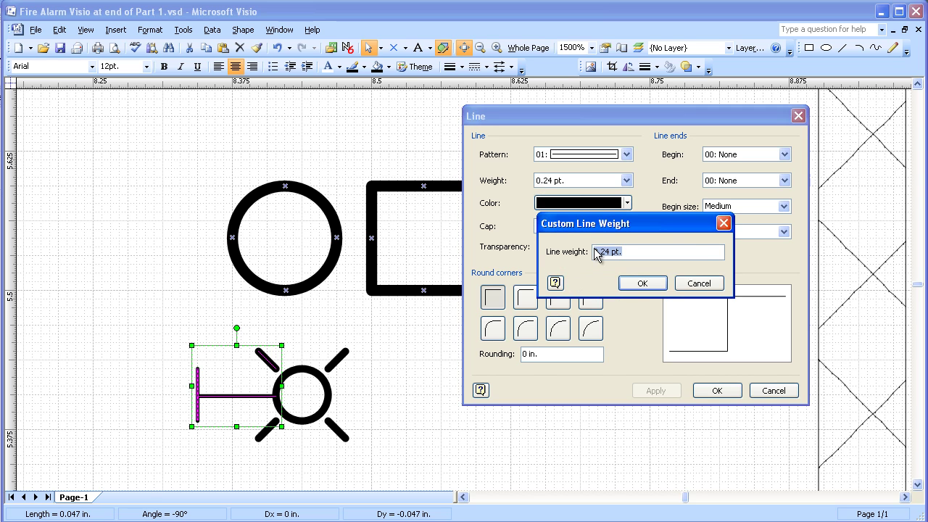
pyautogui.click(602, 251)
pyautogui.moveTo(596, 251); pyautogui.dragTo(607, 248)
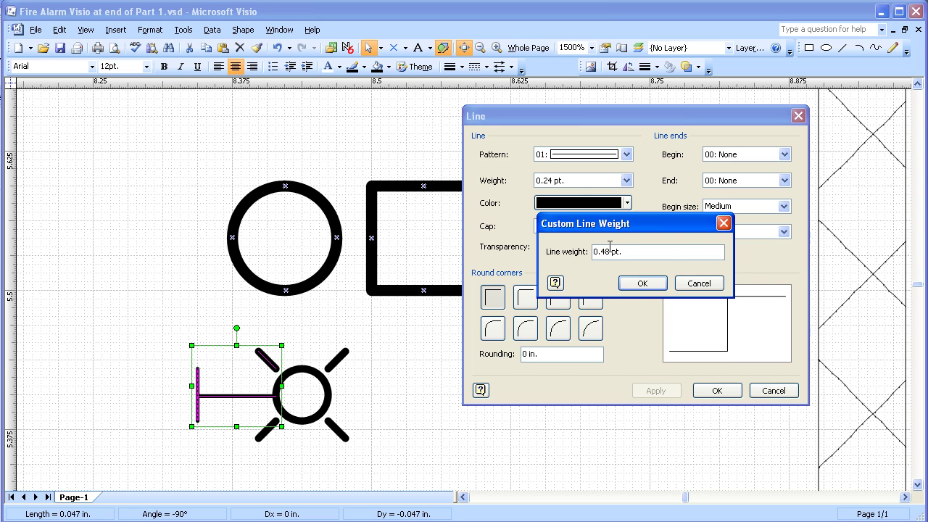
pyautogui.click(641, 283)
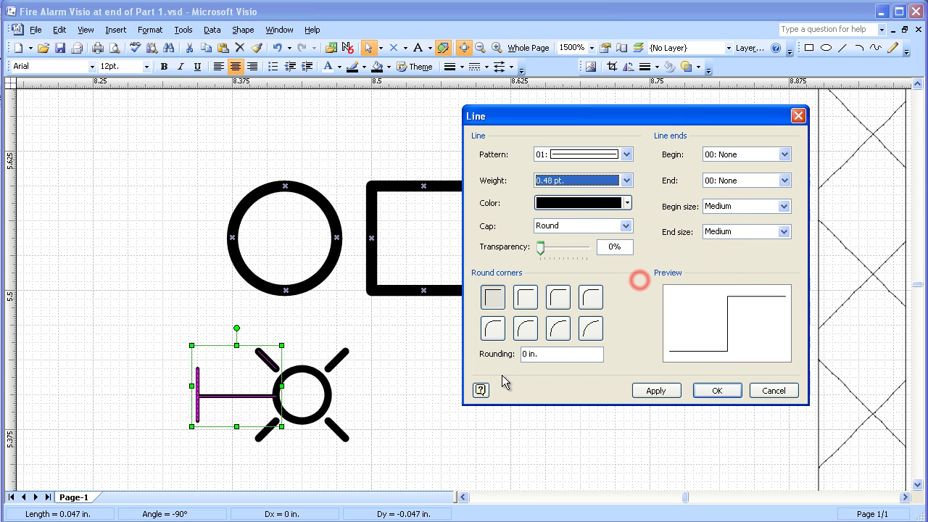
pyautogui.click(725, 391)
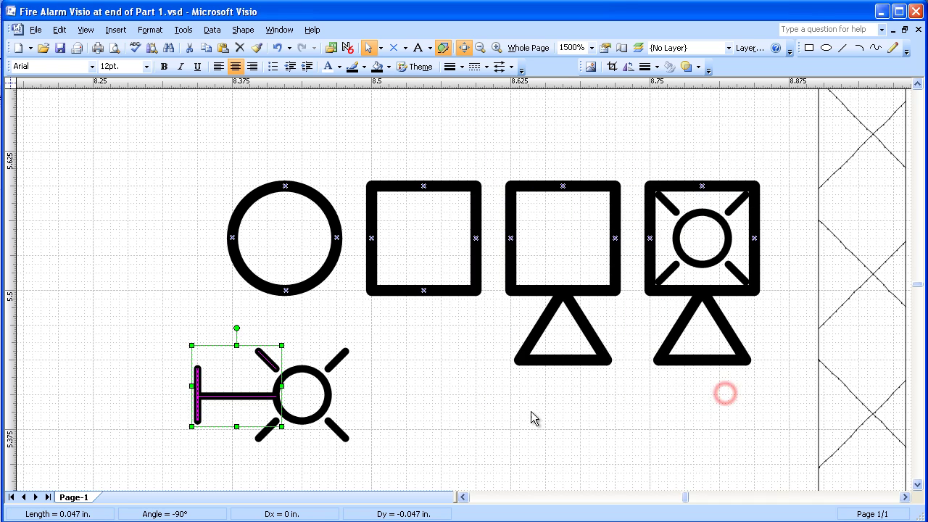
# Step: Duplicate the ring to the far left and add a small thick-outlined black dot below it
pyautogui.click(503, 418)
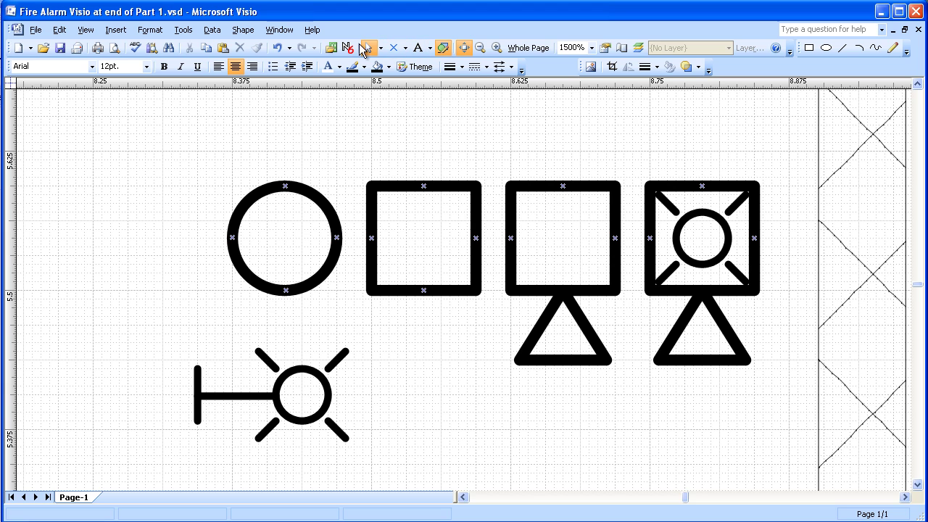
pyautogui.moveTo(245, 201); pyautogui.dragTo(103, 200)
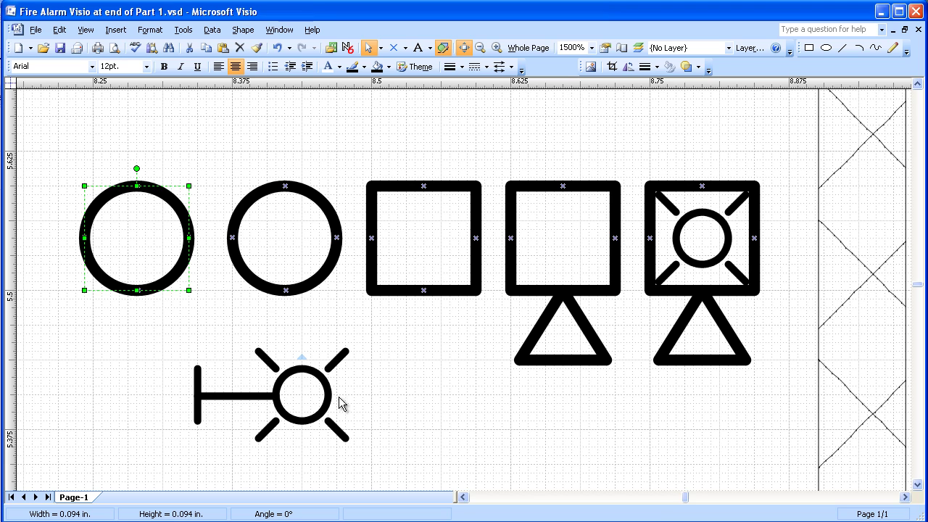
pyautogui.click(826, 48)
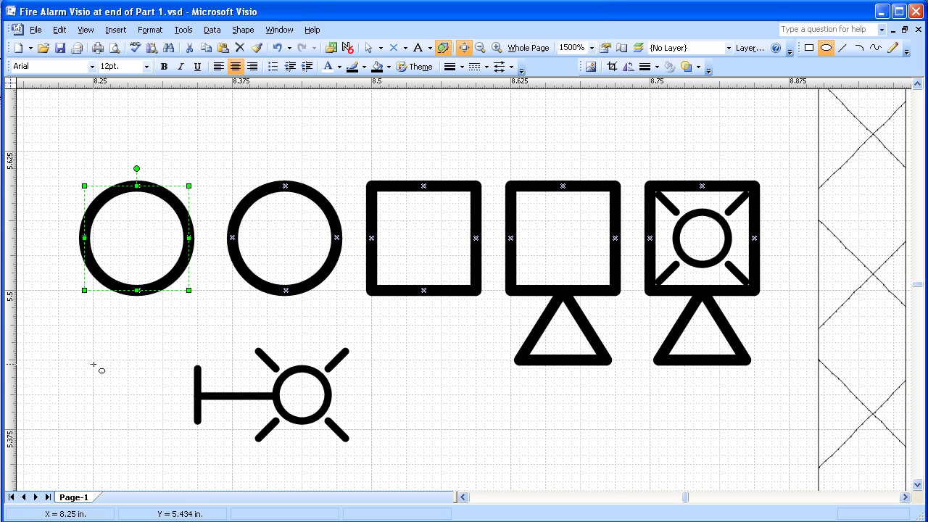
pyautogui.moveTo(93, 360); pyautogui.dragTo(129, 395)
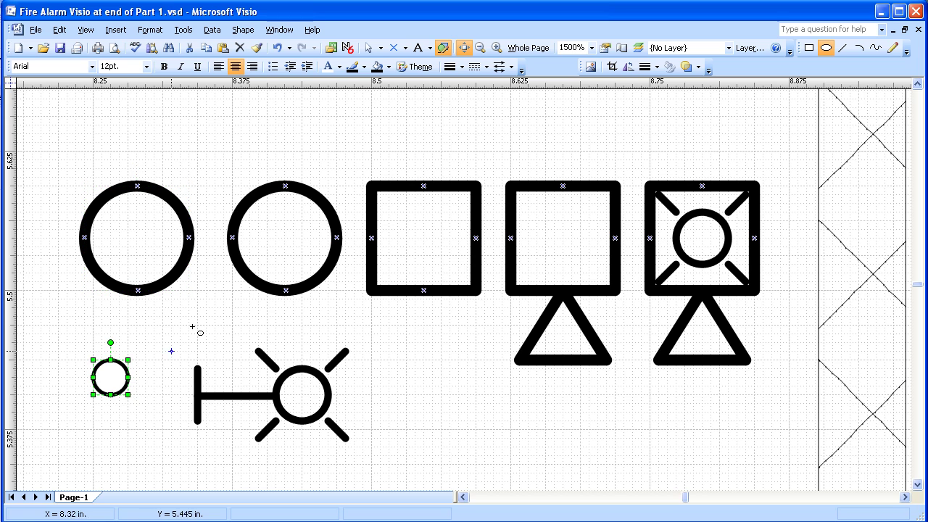
pyautogui.click(462, 66)
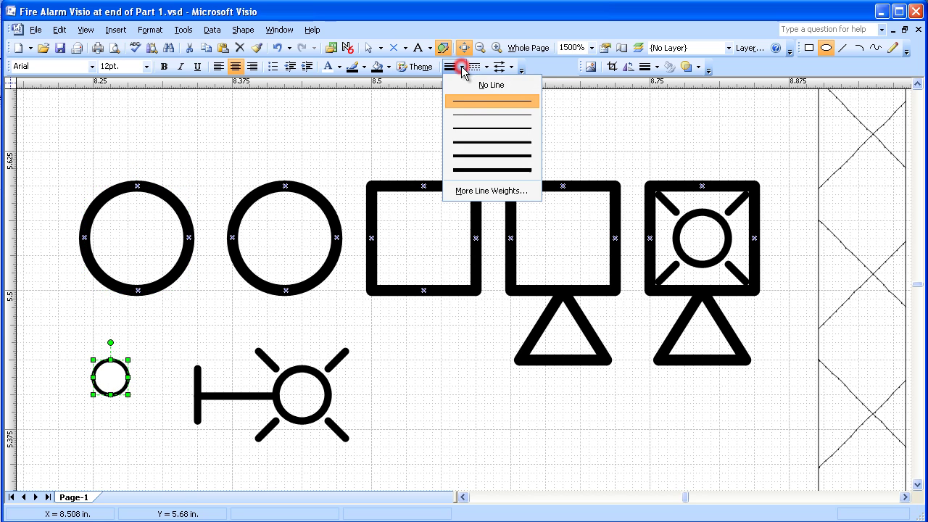
pyautogui.click(469, 129)
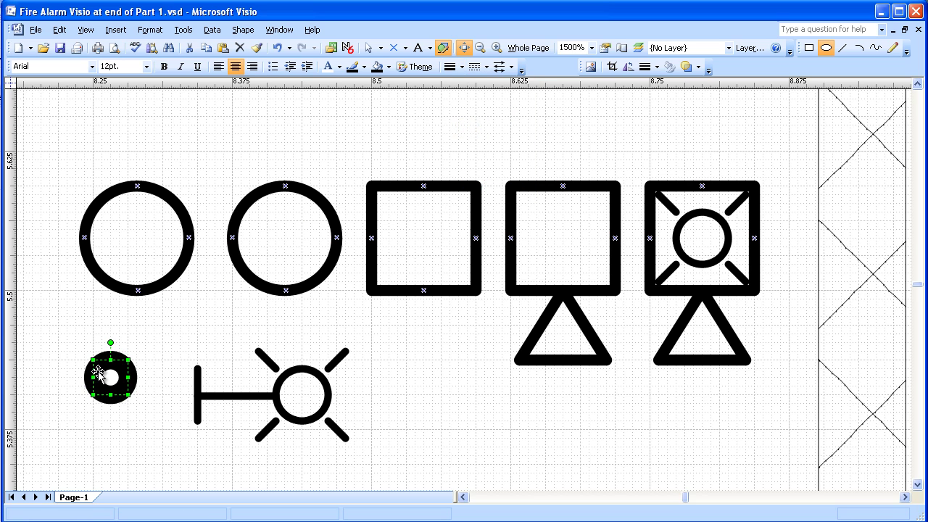
pyautogui.moveTo(128, 362); pyautogui.dragTo(115, 384)
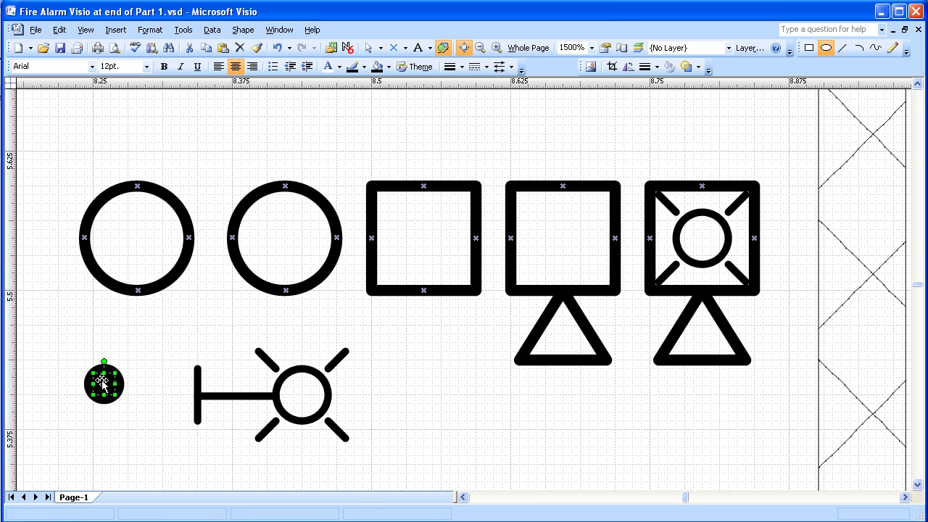
pyautogui.moveTo(104, 386); pyautogui.dragTo(109, 388)
pyautogui.moveTo(109, 383); pyautogui.dragTo(138, 347)
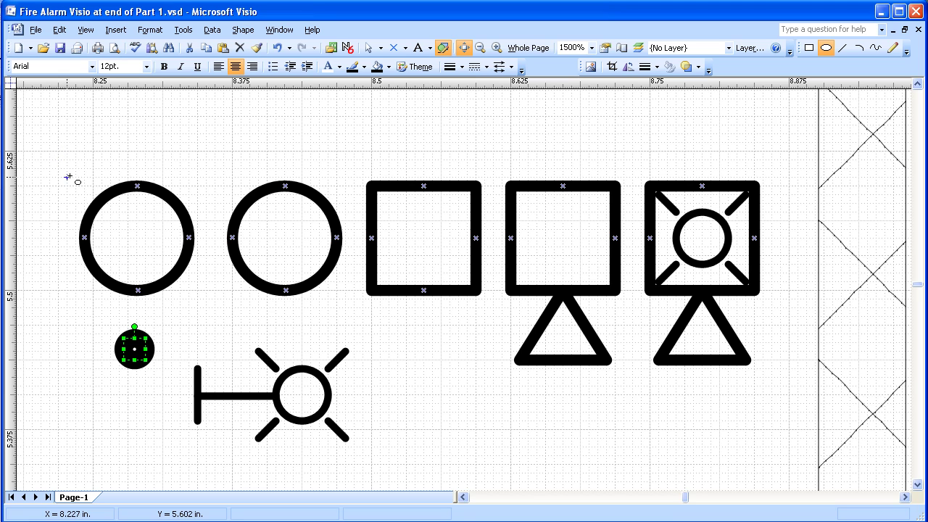
# Step: Nudge the leftmost ring right and move the black dot into its lower half
pyautogui.click(93, 203)
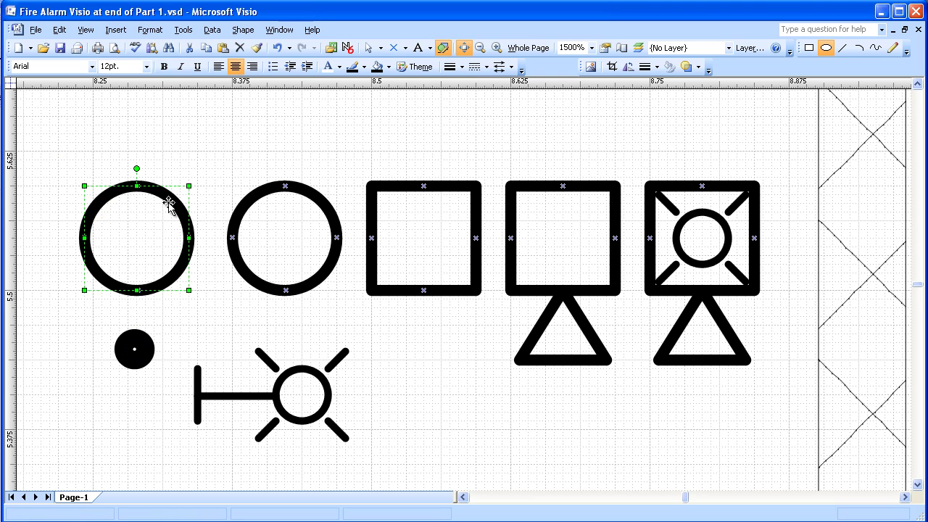
pyautogui.moveTo(174, 206); pyautogui.dragTo(183, 203)
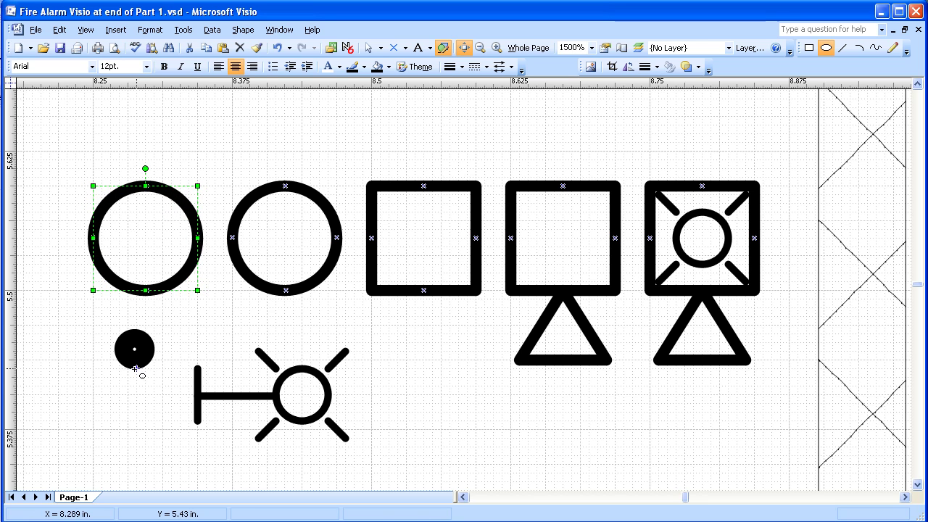
pyautogui.moveTo(143, 355)
pyautogui.mouseDown()
pyautogui.moveTo(152, 338)
pyautogui.moveTo(145, 352)
pyautogui.mouseUp()
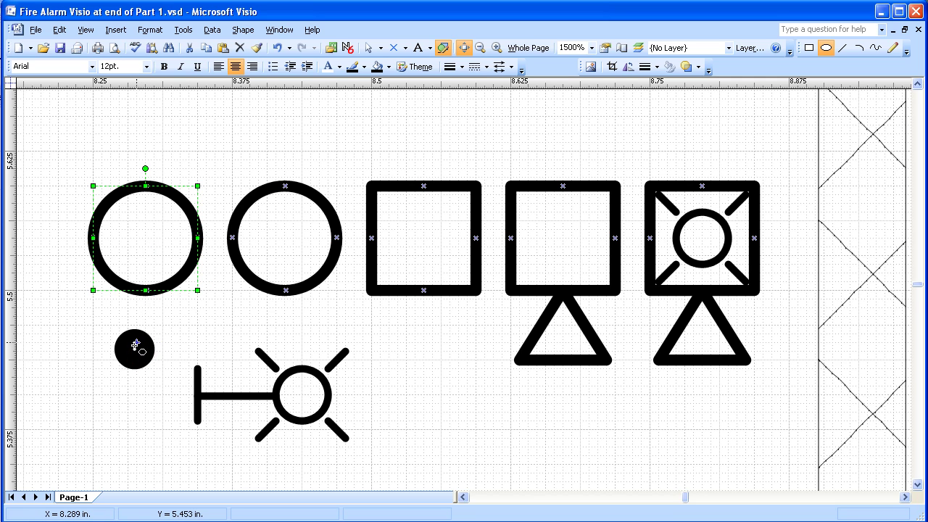
pyautogui.click(372, 53)
pyautogui.click(131, 353)
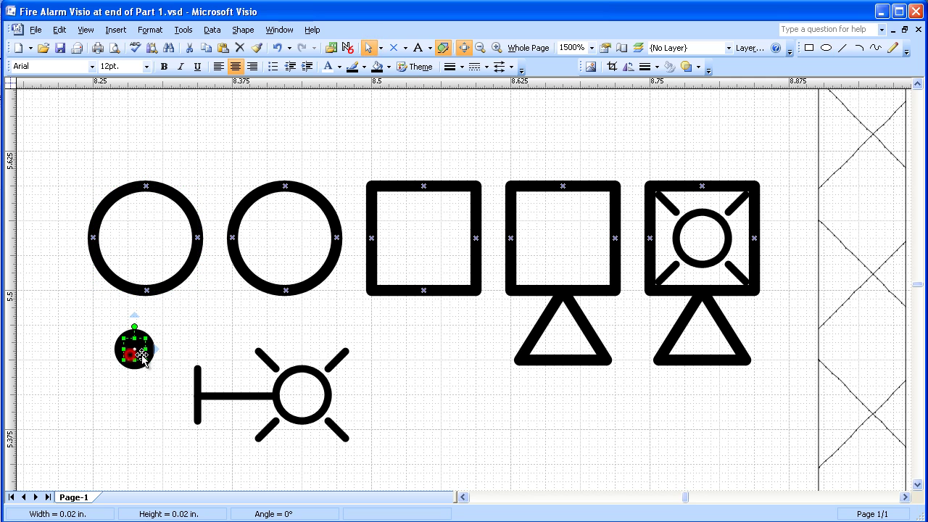
pyautogui.moveTo(138, 348); pyautogui.dragTo(148, 250)
# Step: Draw a heavy-weight vertical line from the leftmost ring's top down to the black dot
pyautogui.click(841, 49)
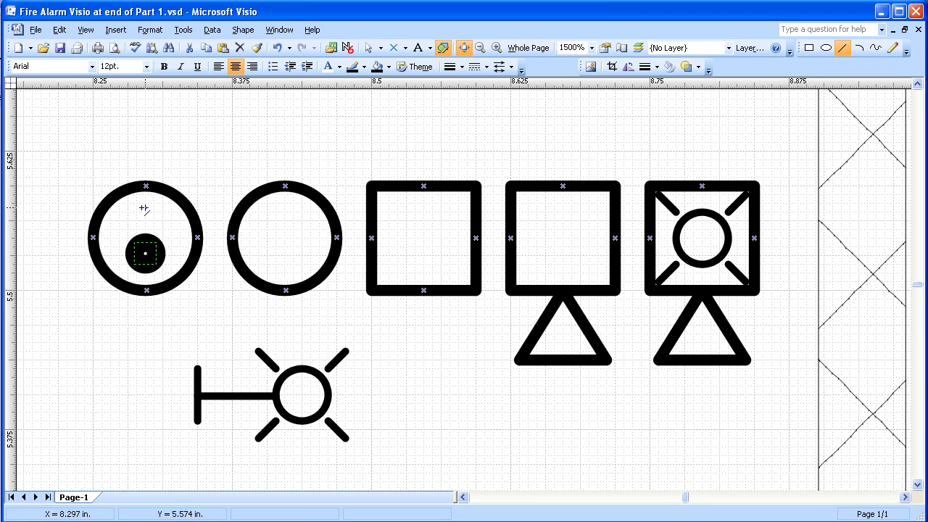
pyautogui.moveTo(145, 205); pyautogui.dragTo(148, 240)
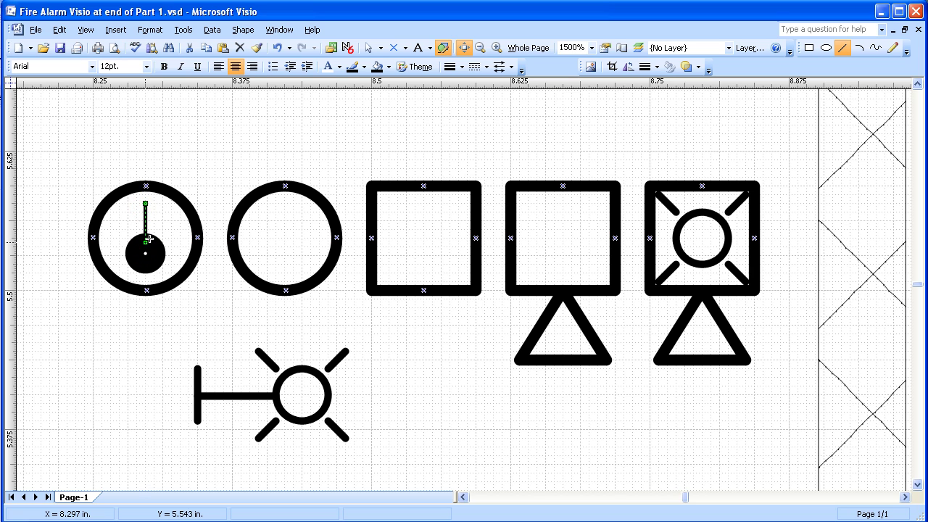
pyautogui.click(462, 67)
pyautogui.click(465, 124)
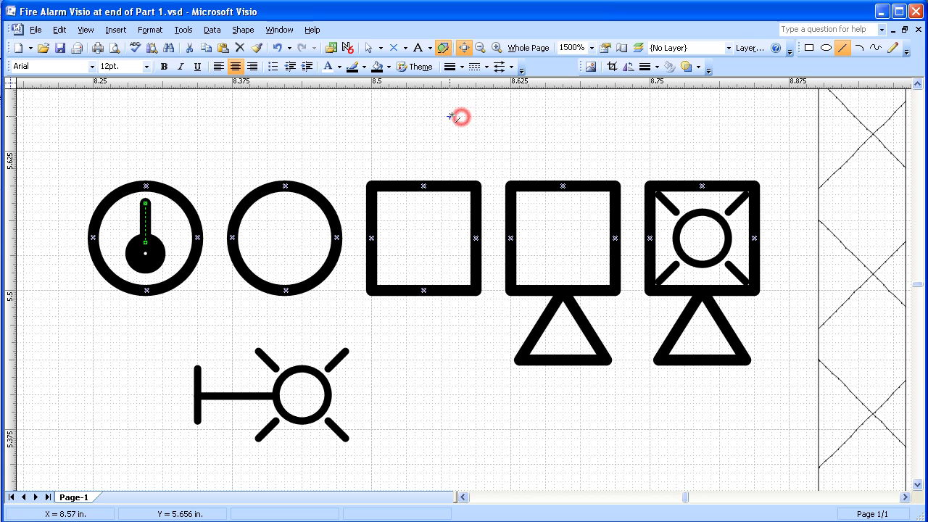
pyautogui.click(207, 161)
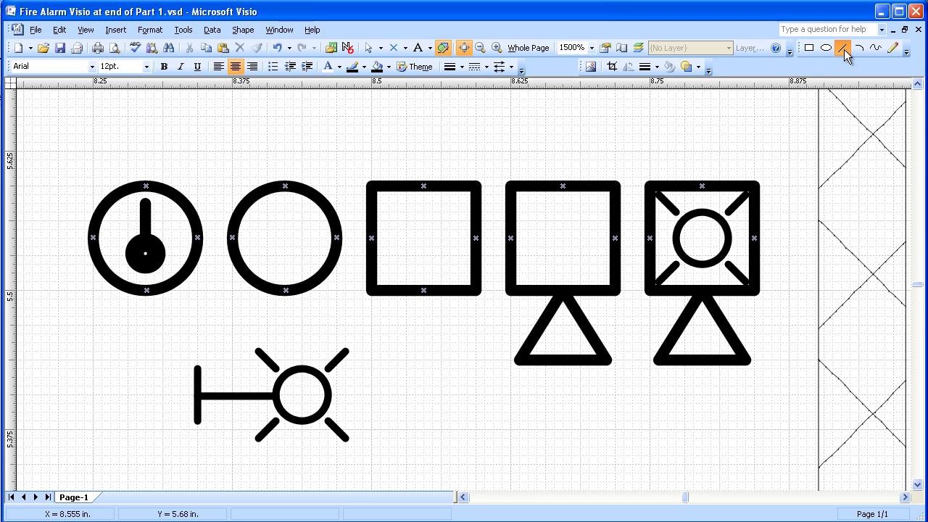
# Step: Freehand a heavy S-shaped curve inside the second circle, redoing the first failed stroke
pyautogui.click(877, 49)
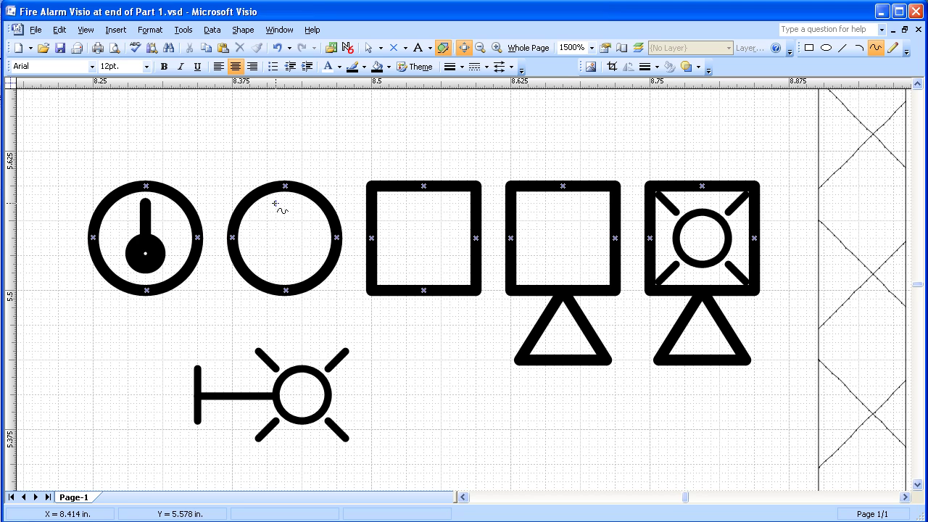
pyautogui.click(462, 67)
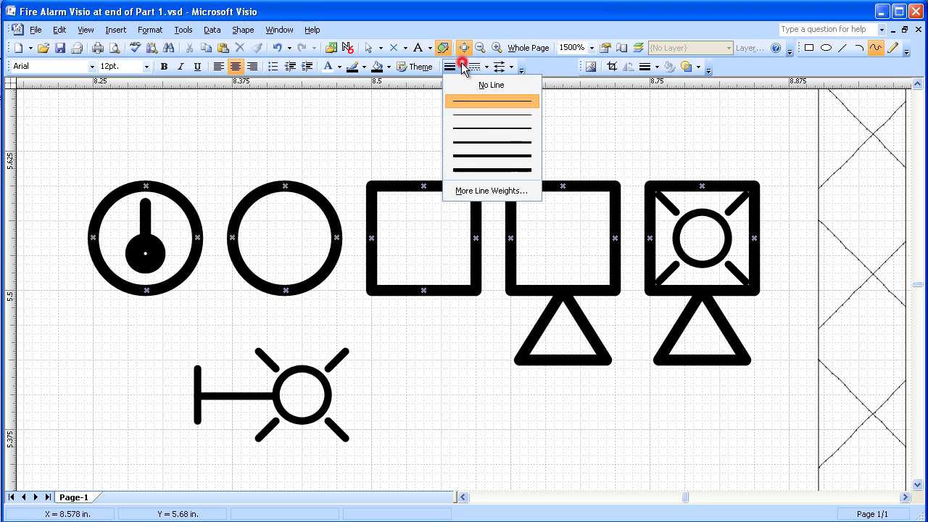
pyautogui.click(467, 130)
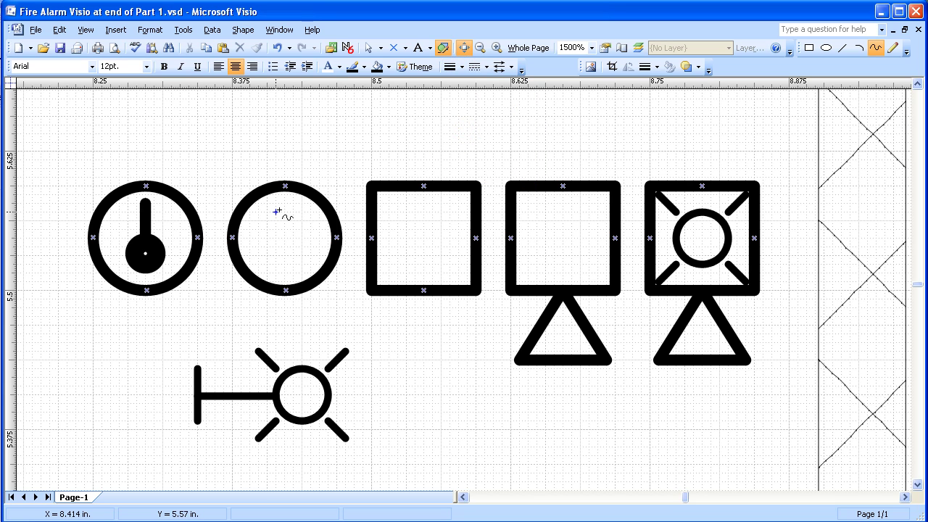
pyautogui.moveTo(276, 205); pyautogui.dragTo(290, 212)
pyautogui.moveTo(288, 272); pyautogui.dragTo(288, 273)
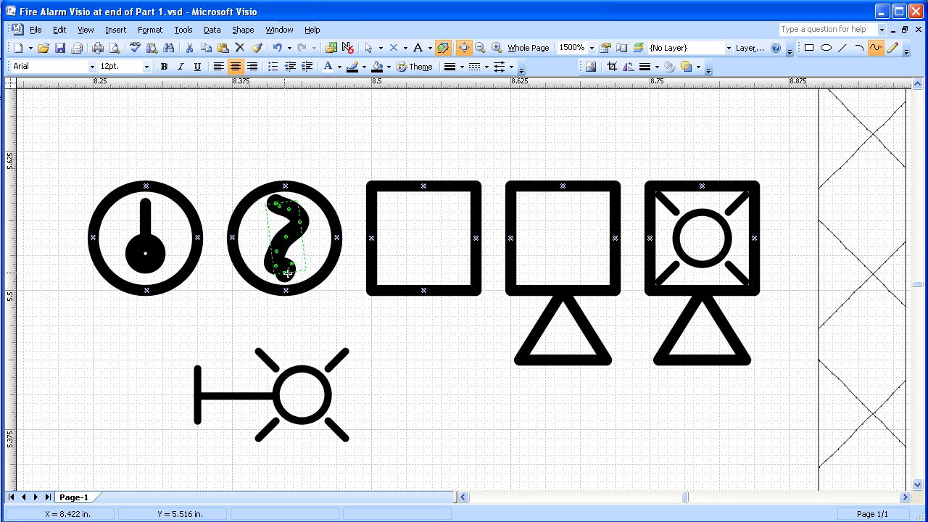
pyautogui.click(279, 48)
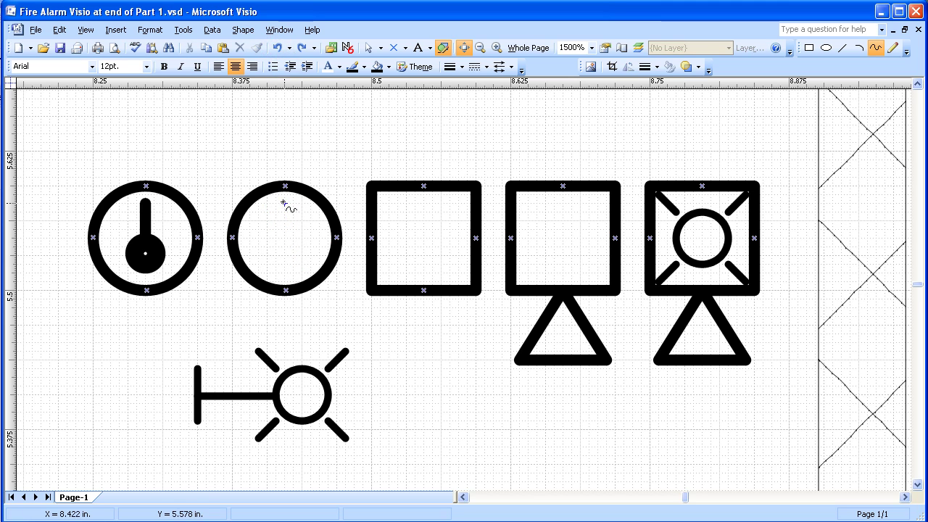
pyautogui.moveTo(276, 204)
pyautogui.mouseDown()
pyautogui.moveTo(291, 218)
pyautogui.moveTo(277, 263)
pyautogui.moveTo(287, 273)
pyautogui.mouseUp()
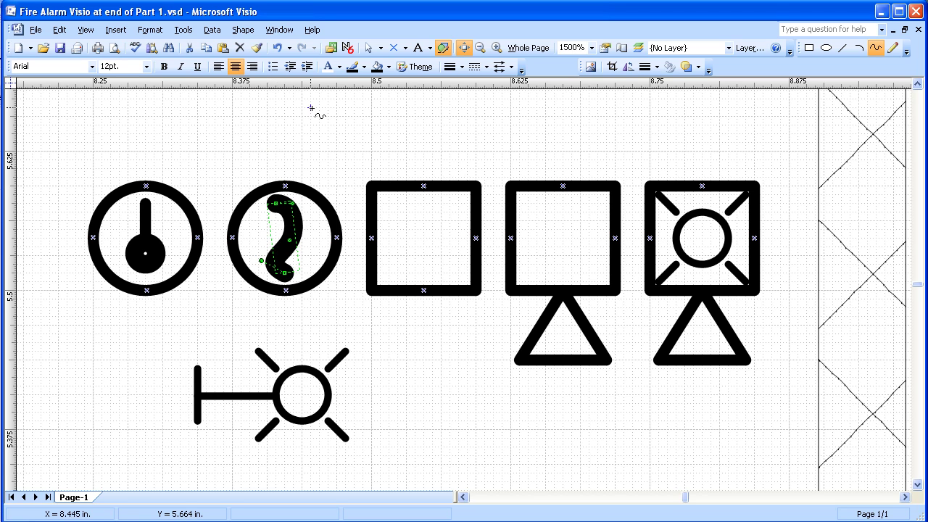
pyautogui.click(368, 47)
pyautogui.click(314, 111)
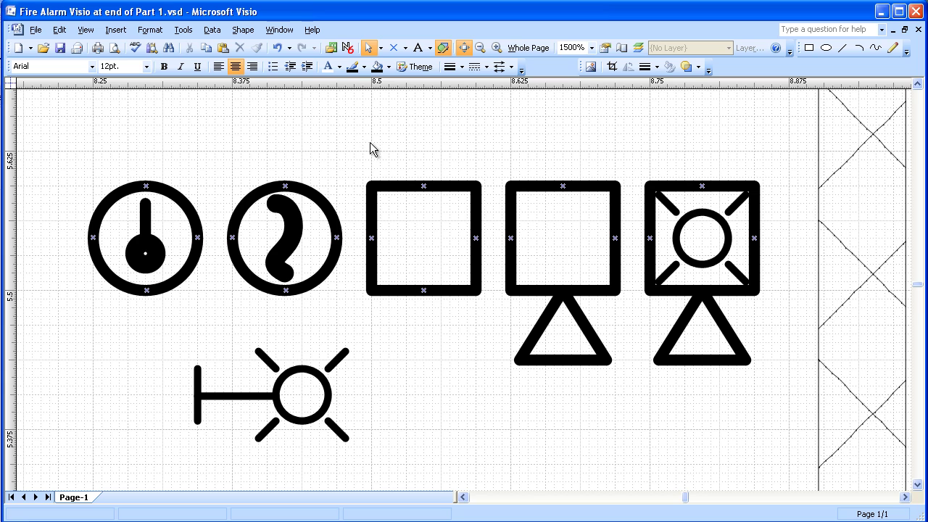
# Step: Add a text label 'P' above the symbol row and select it
pyautogui.click(479, 48)
pyautogui.click(478, 48)
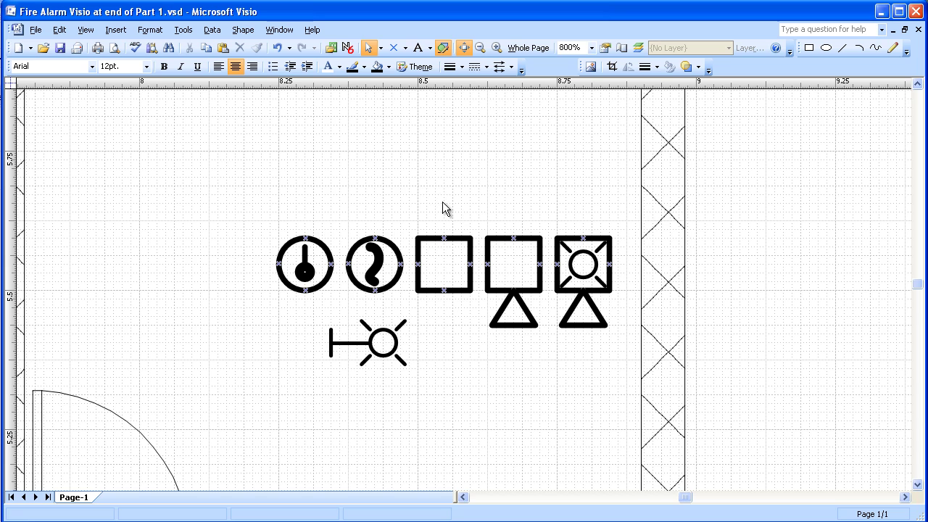
pyautogui.click(415, 47)
pyautogui.click(415, 166)
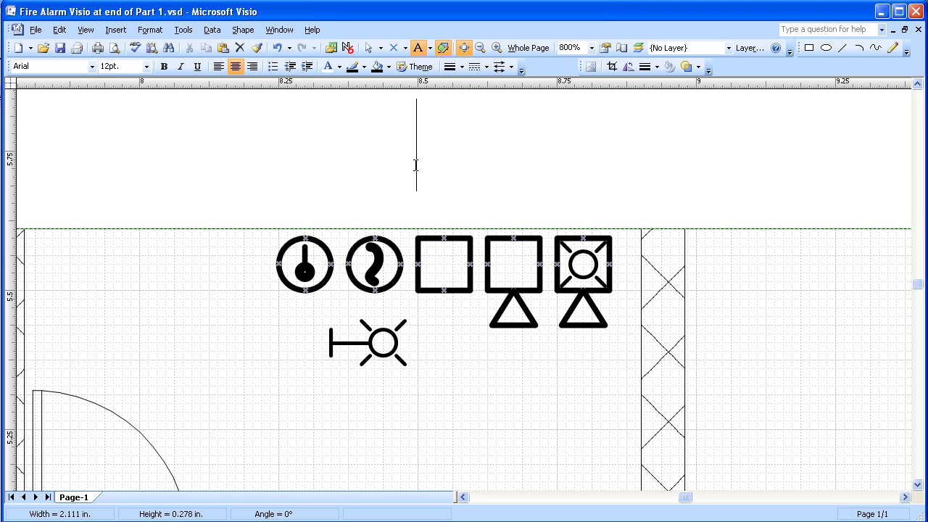
pyautogui.write('P')
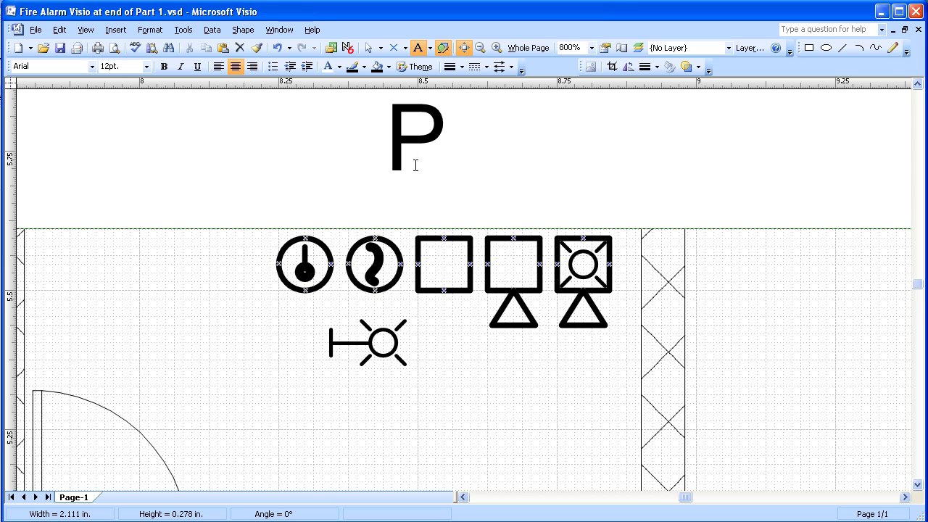
pyautogui.click(201, 284)
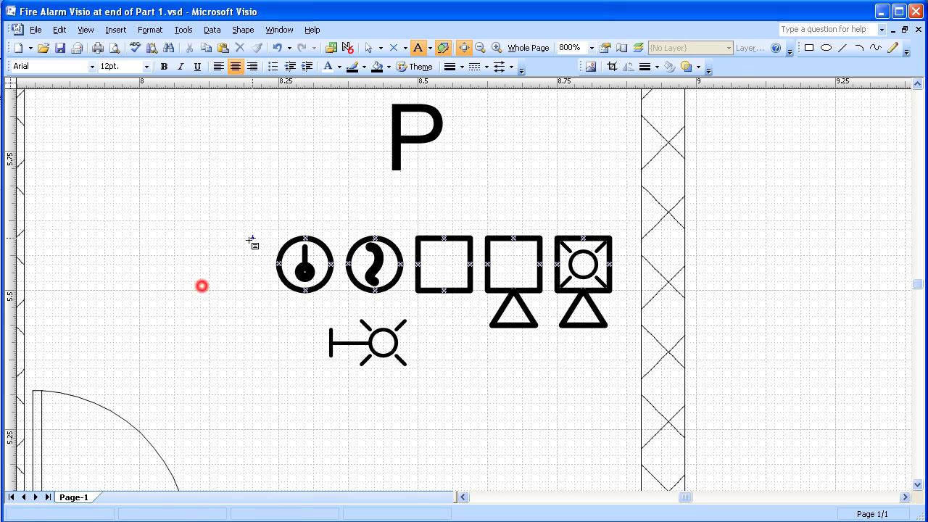
pyautogui.click(368, 47)
pyautogui.click(403, 123)
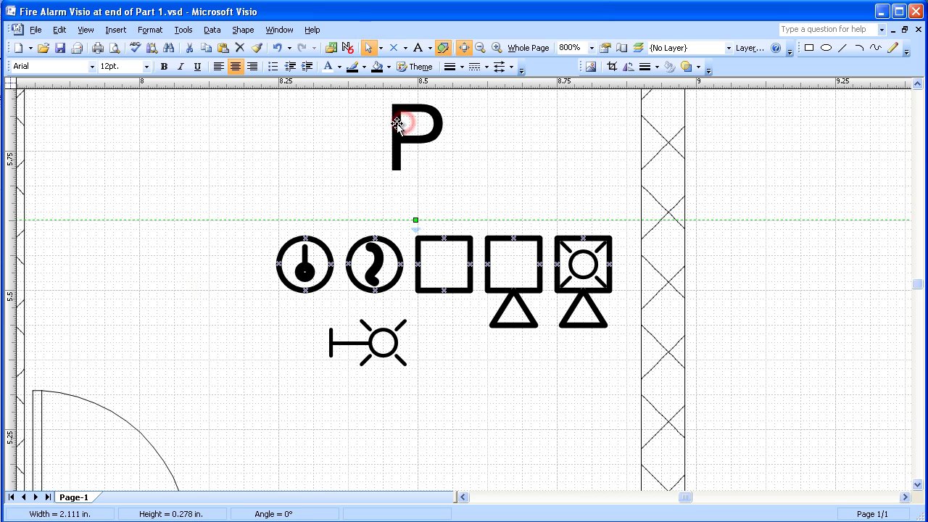
# Step: Make the P 6 pt and bold
pyautogui.click(145, 66)
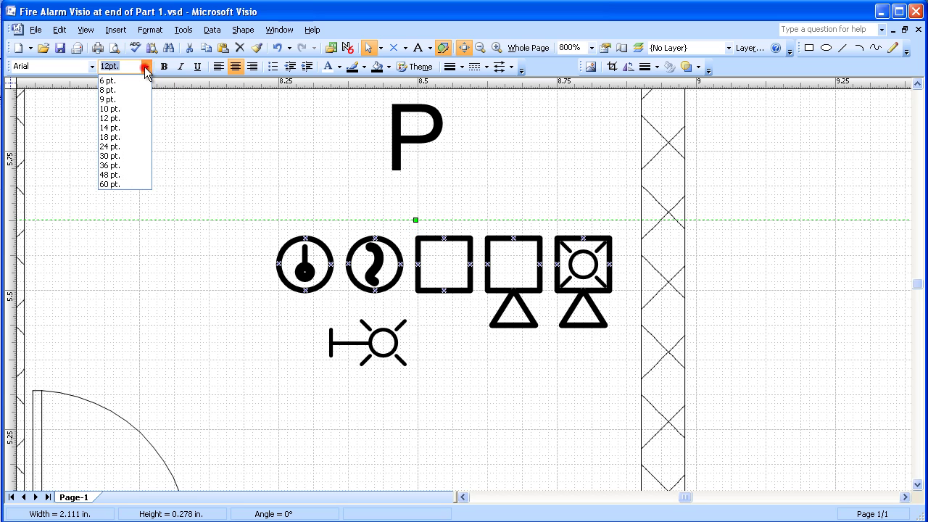
pyautogui.click(109, 80)
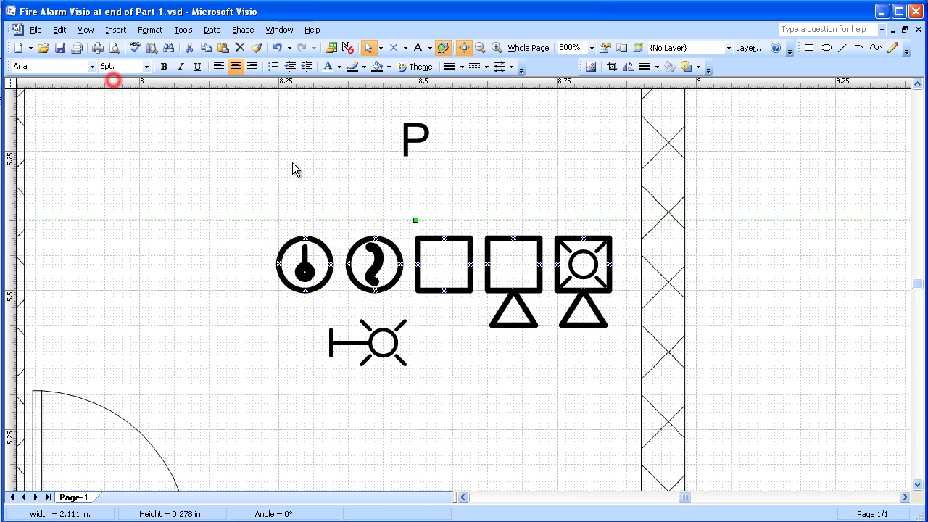
pyautogui.click(164, 67)
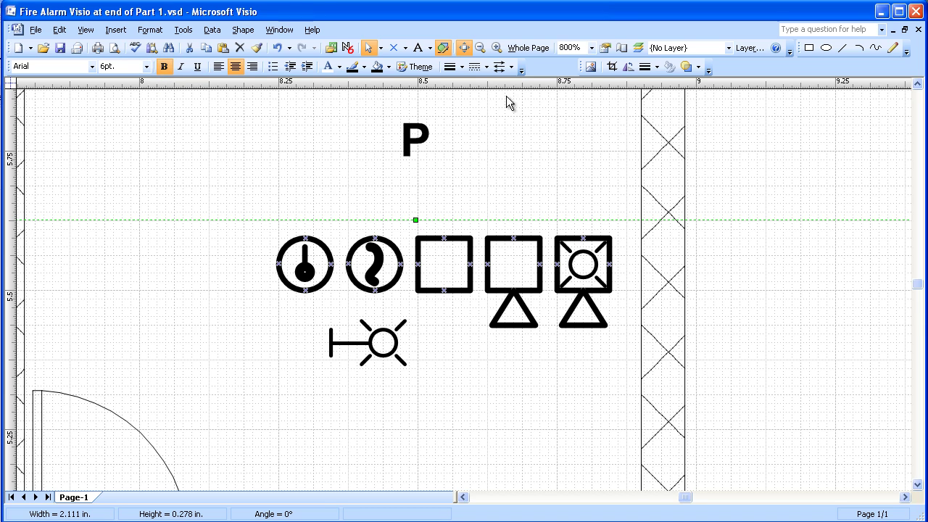
# Step: Resize the P text box inward until it hugs the letter, about 0.109 by 0.086 in
pyautogui.click(481, 46)
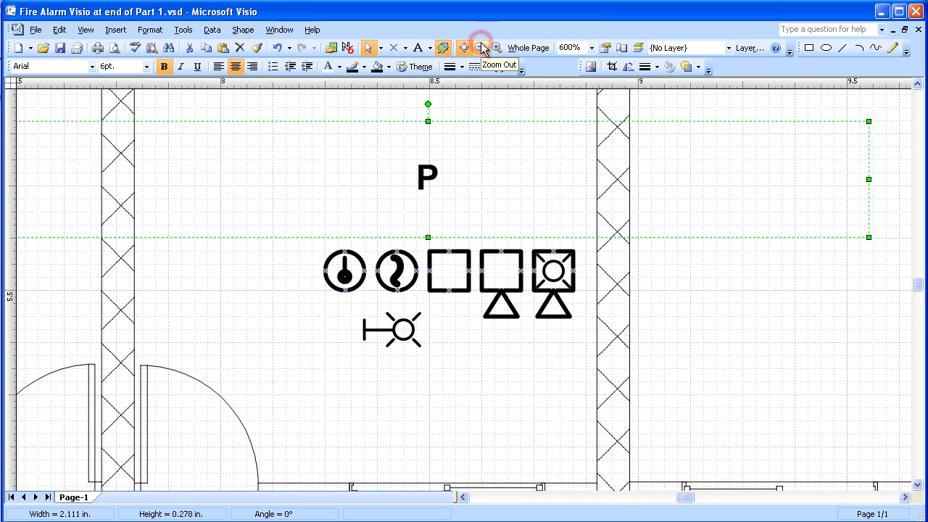
pyautogui.moveTo(869, 121); pyautogui.dragTo(212, 205)
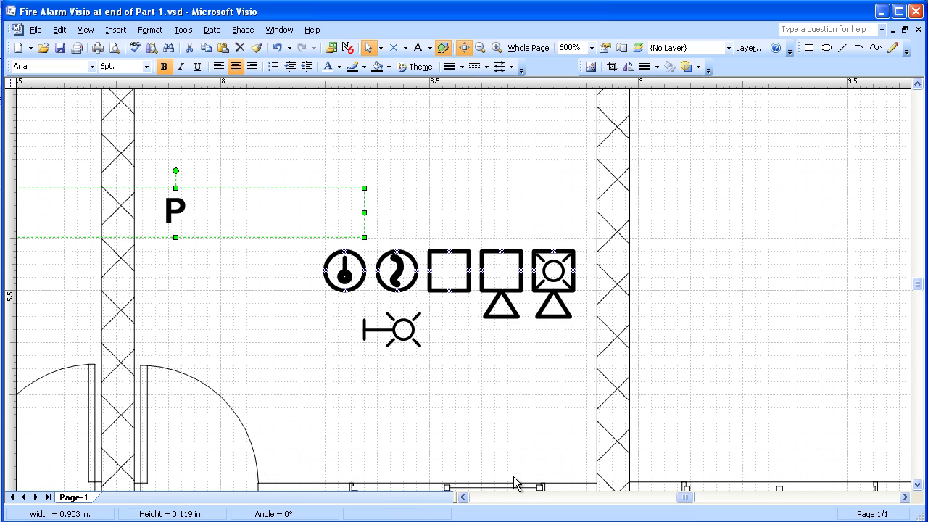
pyautogui.moveTo(688, 499); pyautogui.dragTo(684, 498)
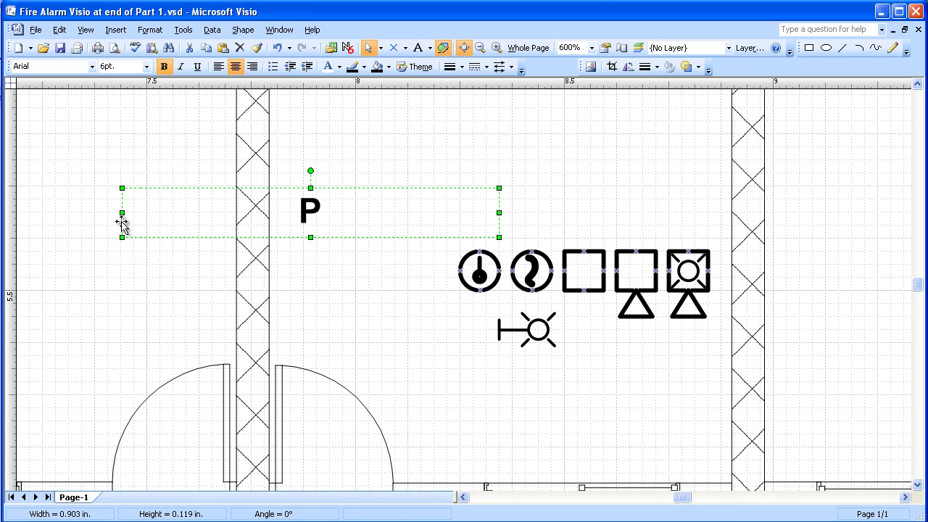
pyautogui.moveTo(121, 238); pyautogui.dragTo(479, 205)
pyautogui.press('Escape')
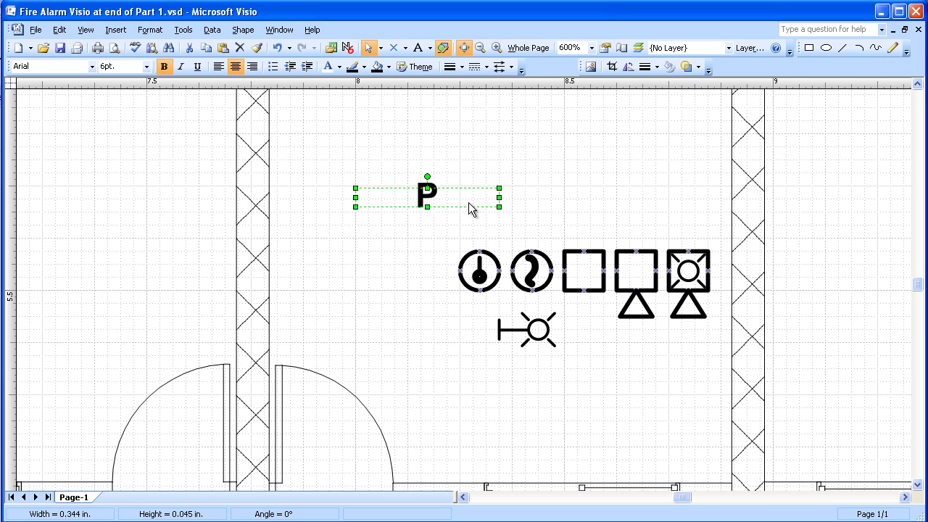
pyautogui.moveTo(352, 187); pyautogui.dragTo(378, 190)
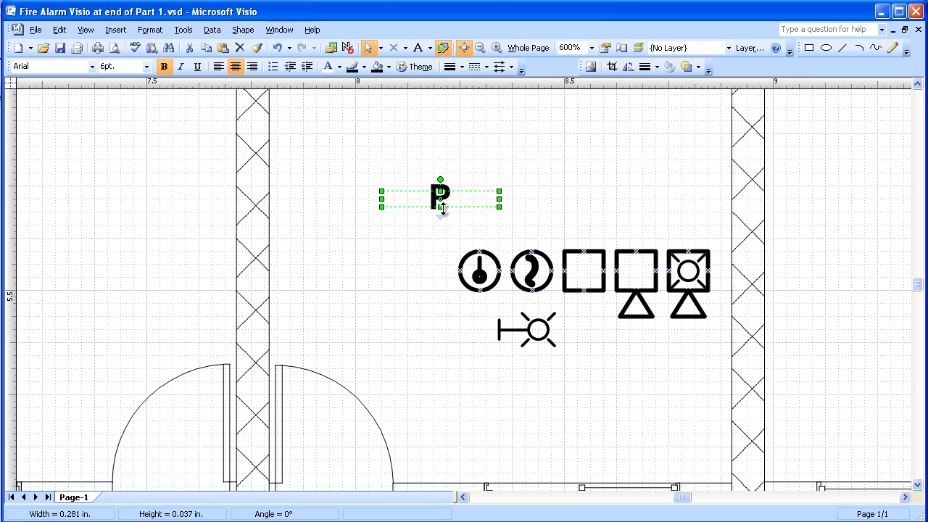
pyautogui.moveTo(441, 208); pyautogui.dragTo(444, 224)
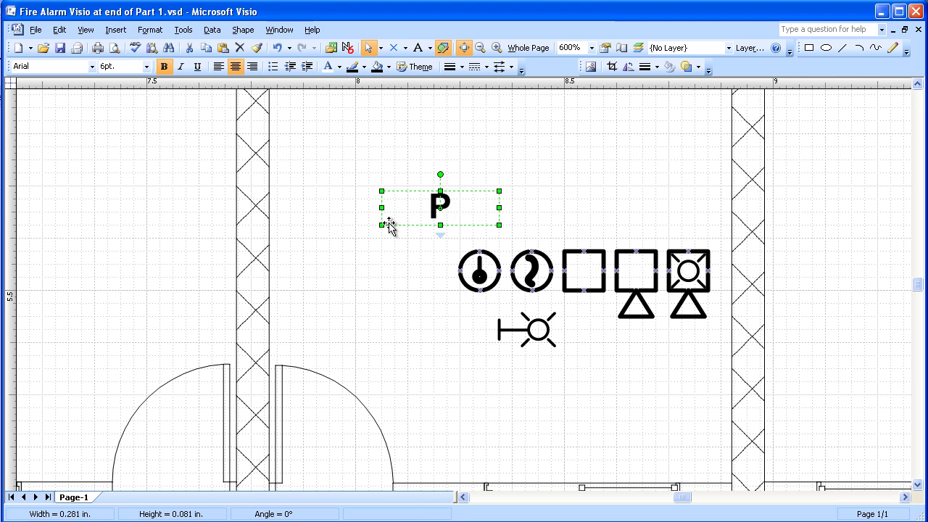
pyautogui.moveTo(382, 224); pyautogui.dragTo(419, 227)
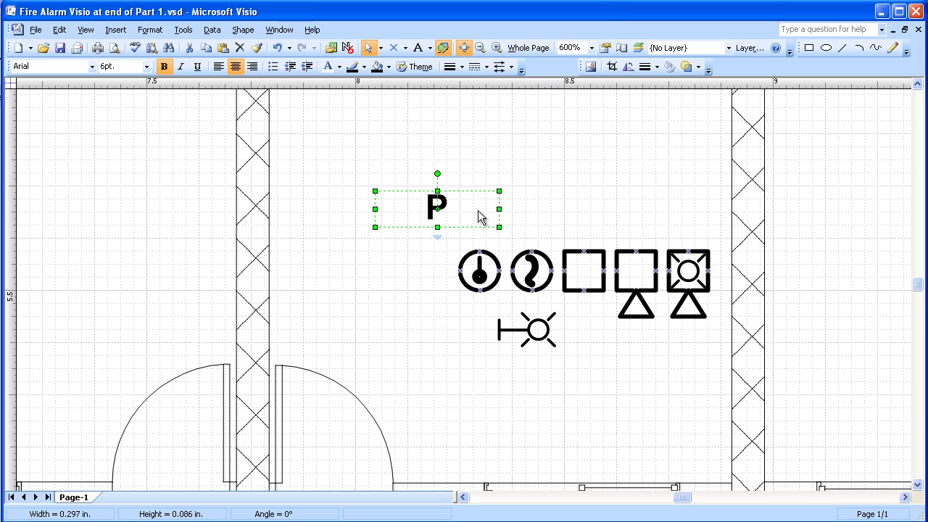
pyautogui.moveTo(500, 210); pyautogui.dragTo(427, 209)
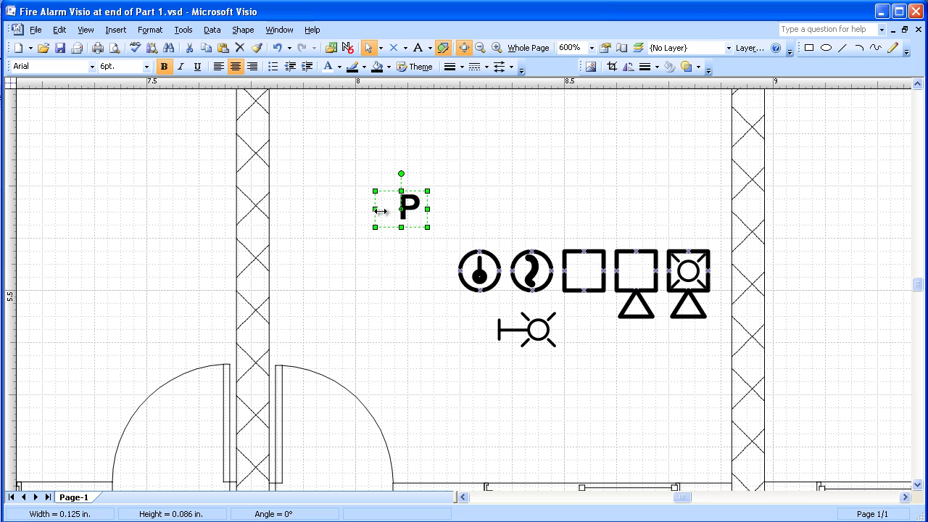
pyautogui.moveTo(375, 210); pyautogui.dragTo(382, 210)
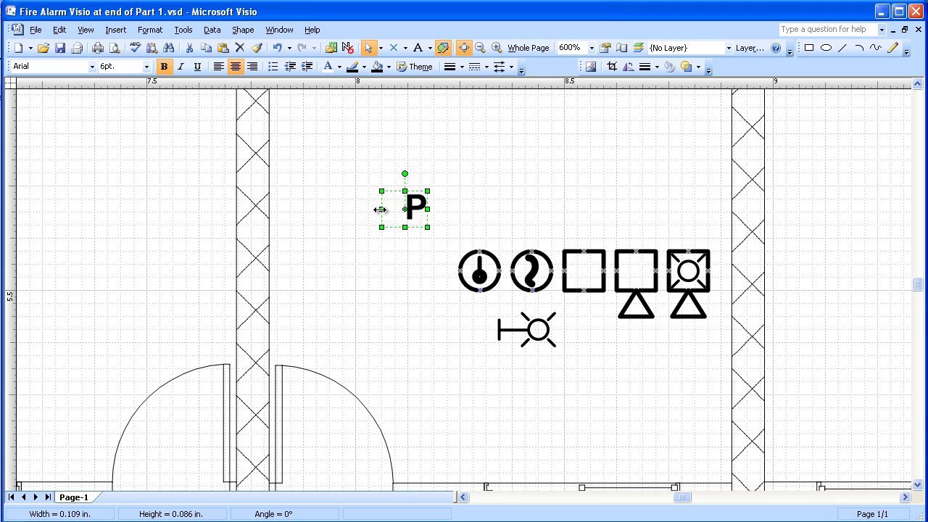
# Step: Set the P's text block top margin to 1 pt
pyautogui.rightClick(387, 207)
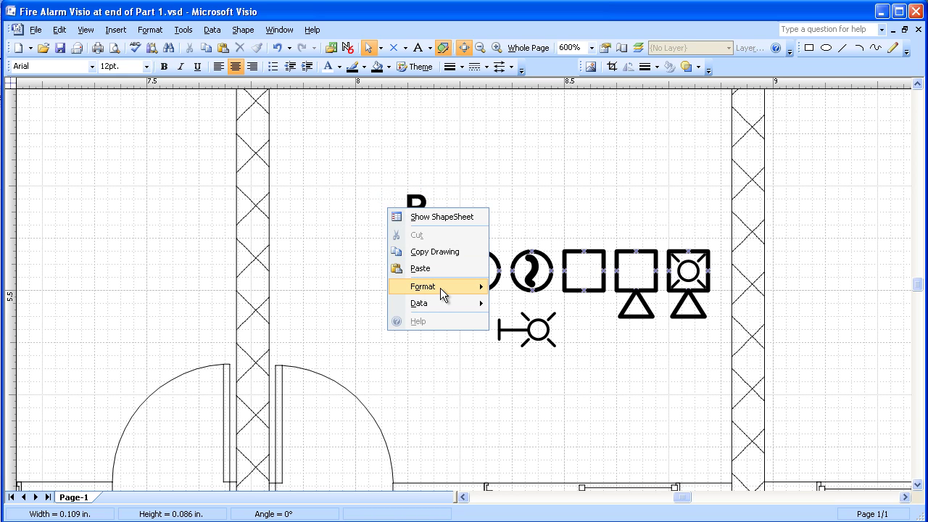
pyautogui.moveTo(440, 288)
pyautogui.click(523, 287)
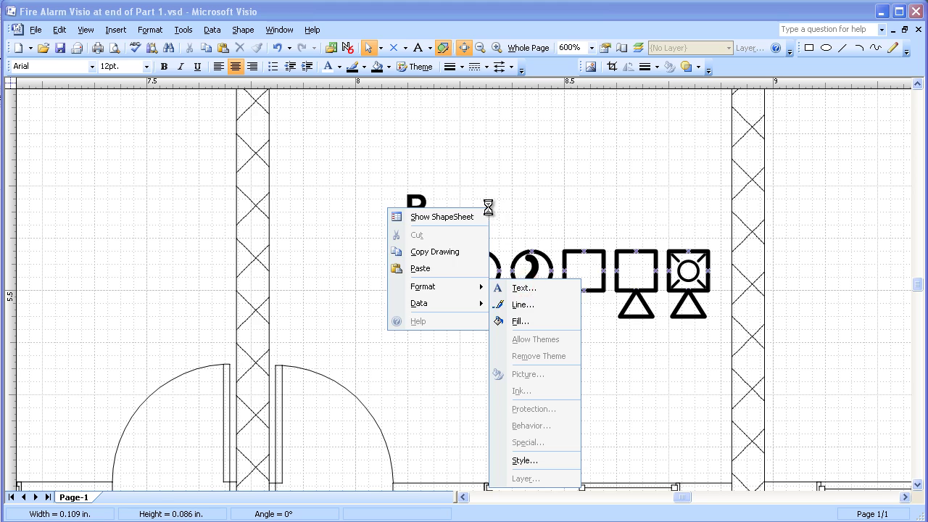
pyautogui.click(403, 140)
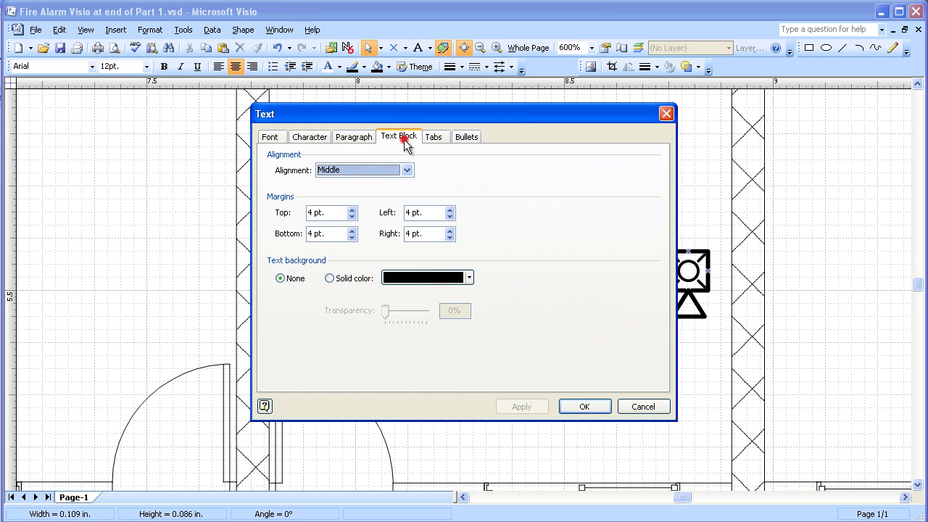
pyautogui.click(352, 216)
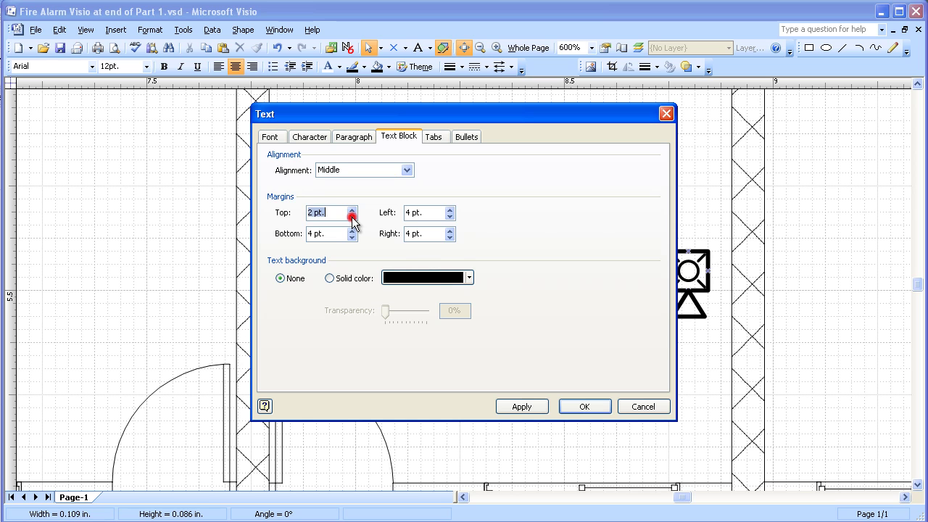
pyautogui.click(352, 216)
pyautogui.click(352, 216)
pyautogui.click(352, 216)
pyautogui.click(312, 215)
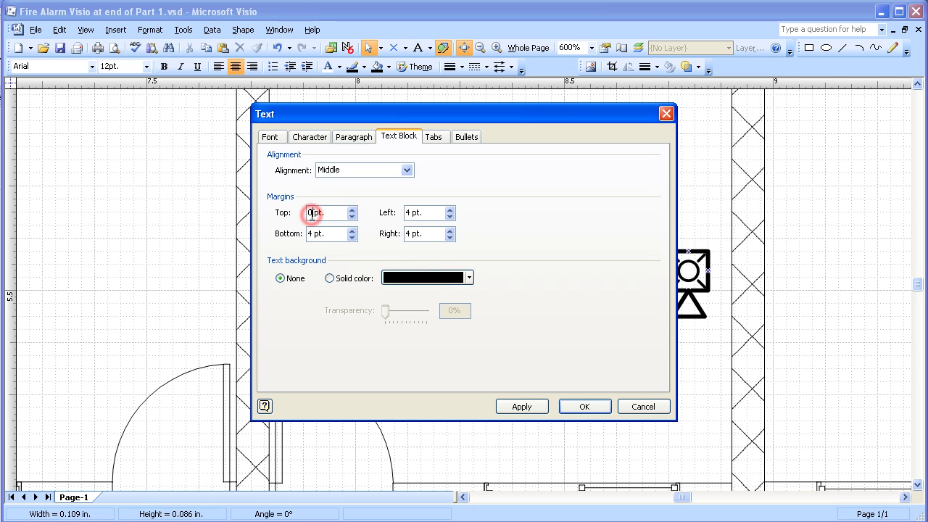
pyautogui.press('Delete')
pyautogui.write('1')
# Step: Set the bottom, left and right text margins to 0 pt and apply
pyautogui.click(352, 237)
pyautogui.click(351, 237)
pyautogui.click(351, 236)
pyautogui.click(352, 236)
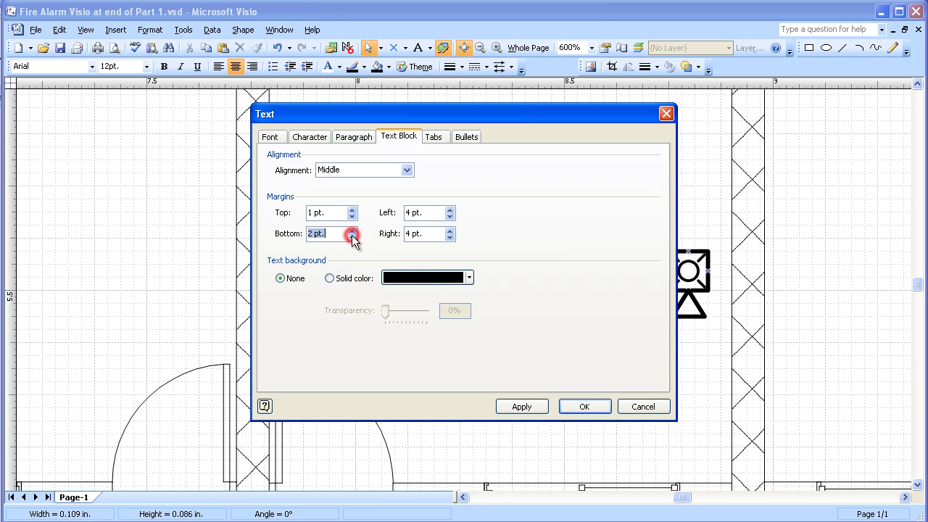
pyautogui.click(450, 217)
pyautogui.click(450, 216)
pyautogui.click(450, 217)
pyautogui.click(450, 216)
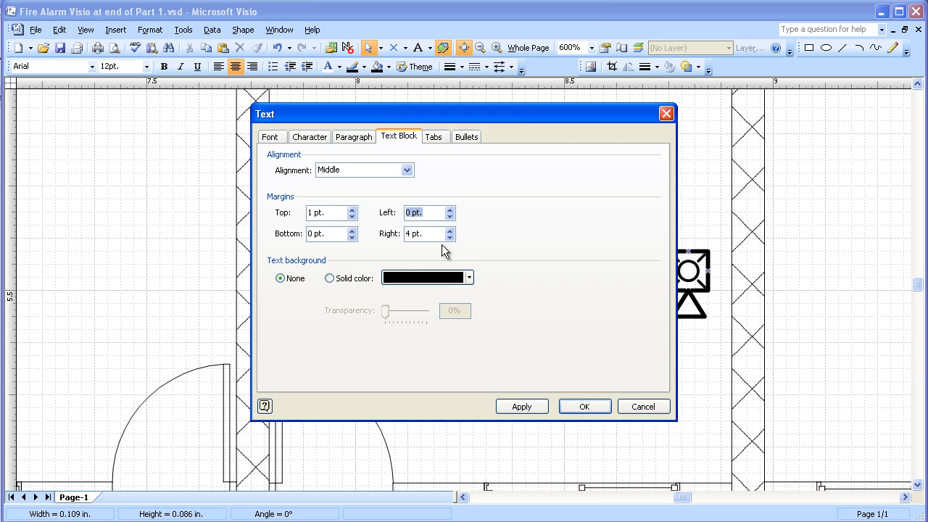
pyautogui.click(451, 236)
pyautogui.click(450, 236)
pyautogui.click(450, 237)
pyautogui.click(450, 237)
pyautogui.click(516, 407)
pyautogui.click(572, 404)
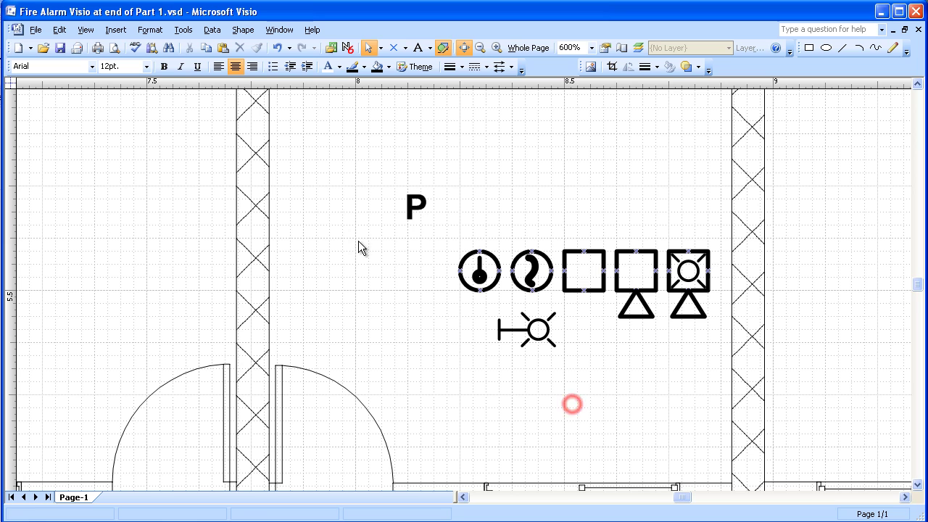
# Step: Widen the P text box slightly and move it up and to the left
pyautogui.click(415, 216)
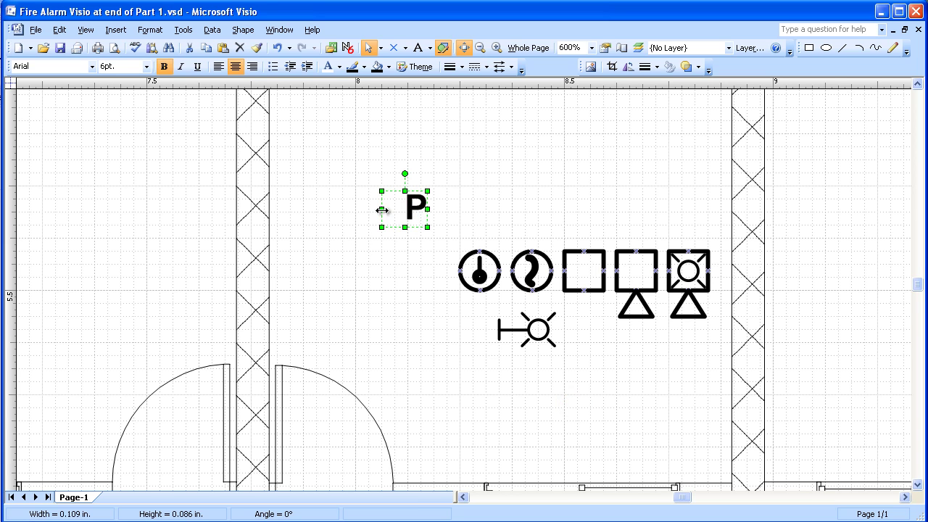
pyautogui.moveTo(382, 209)
pyautogui.mouseDown()
pyautogui.moveTo(400, 209)
pyautogui.moveTo(375, 209)
pyautogui.mouseUp()
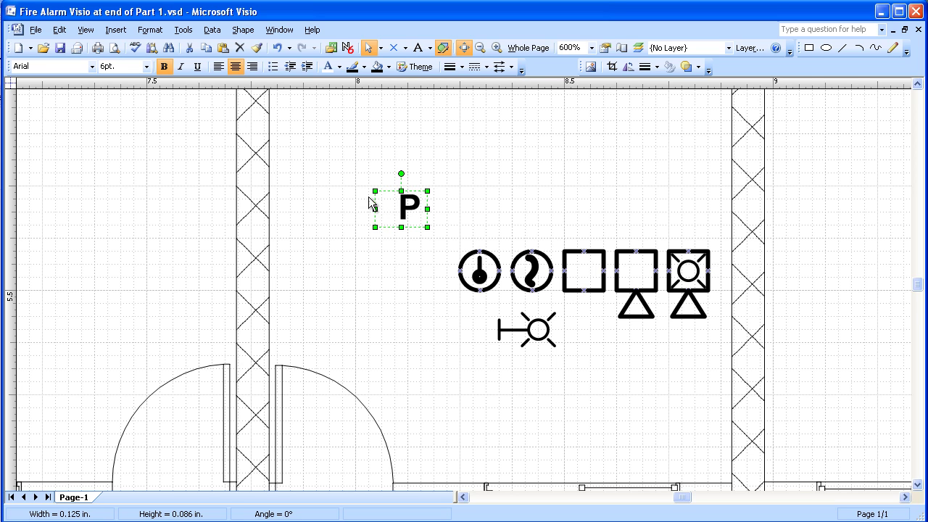
pyautogui.rightClick(377, 206)
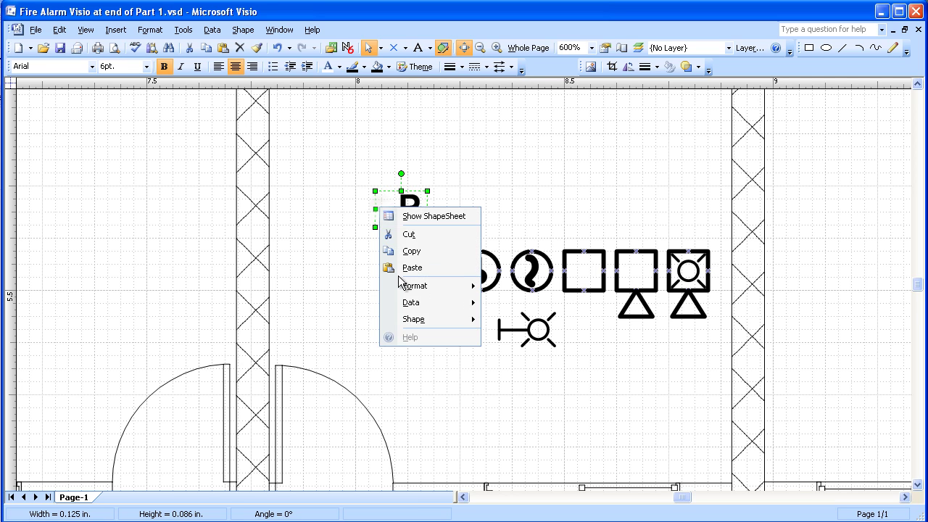
pyautogui.moveTo(472, 325)
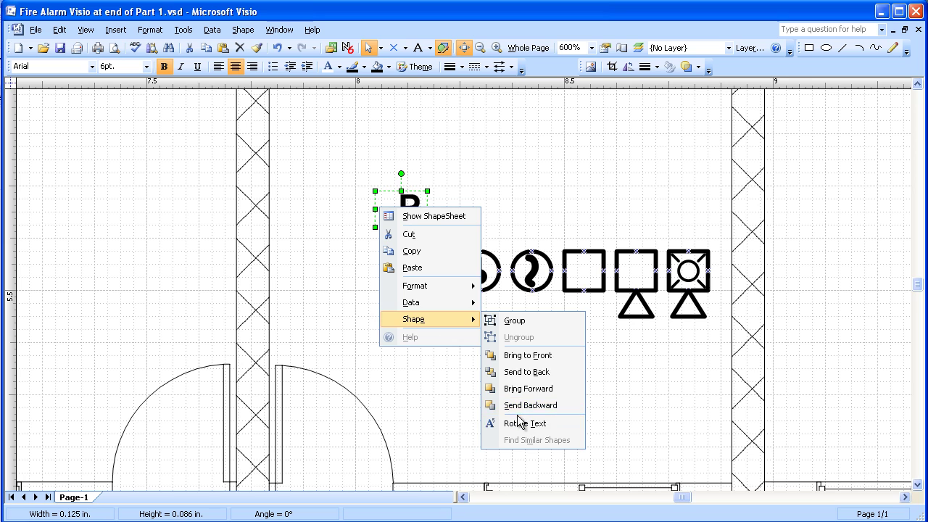
pyautogui.moveTo(467, 288)
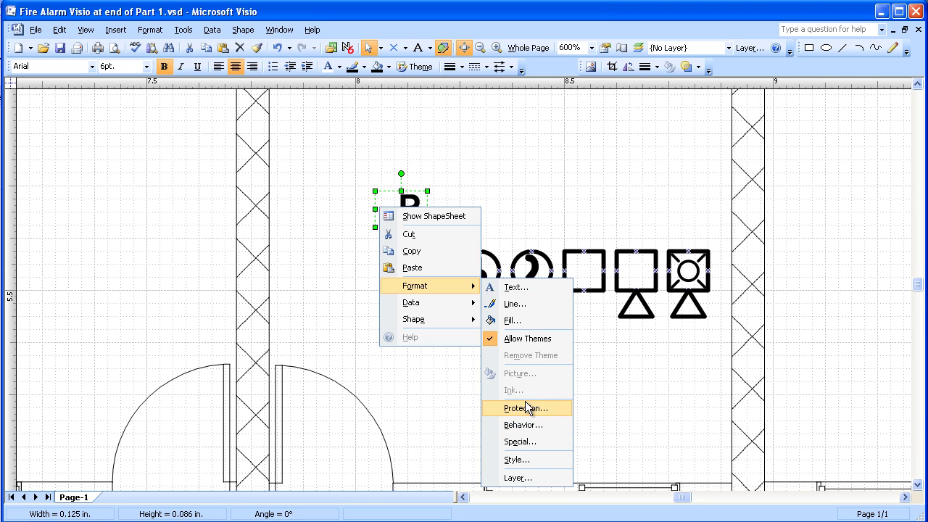
pyautogui.click(563, 288)
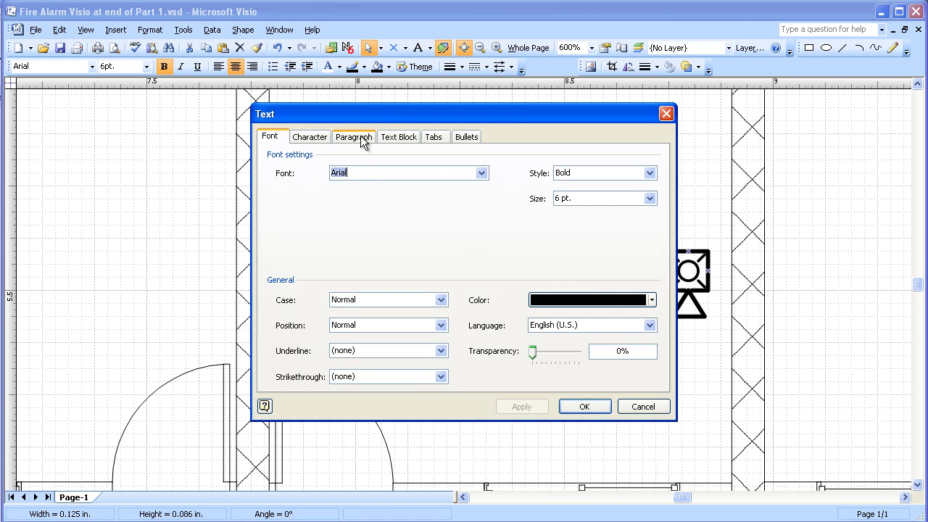
pyautogui.click(631, 406)
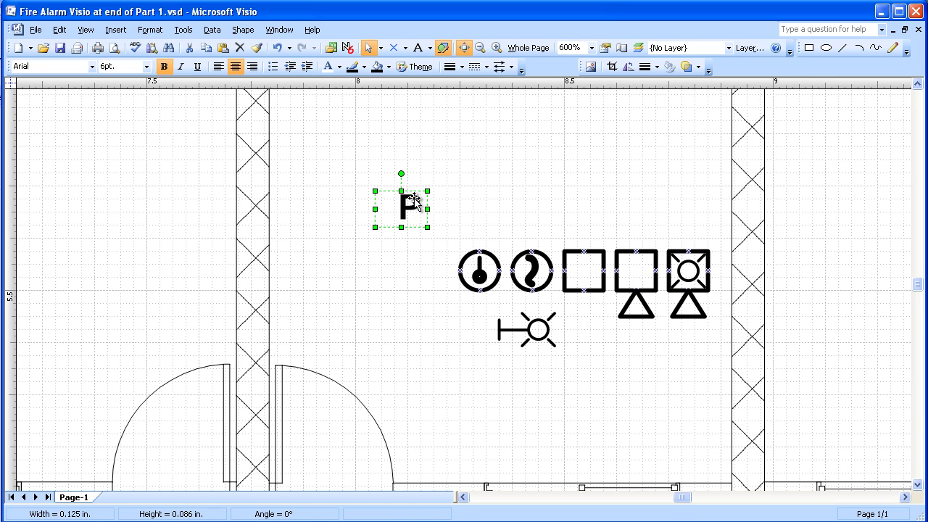
pyautogui.moveTo(410, 197); pyautogui.dragTo(390, 189)
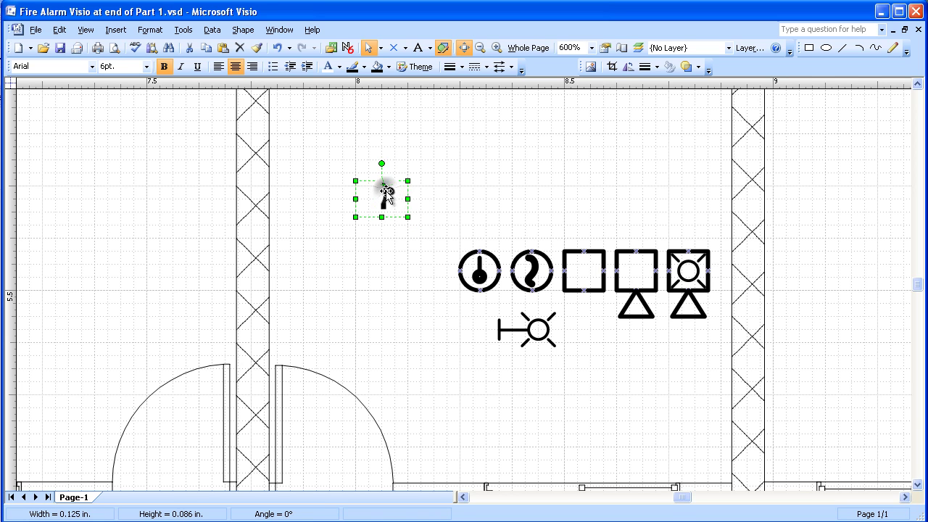
# Step: Reapply the P's text margins: 1 pt top, 0 pt bottom, left and right
pyautogui.rightClick(386, 190)
pyautogui.moveTo(428, 270)
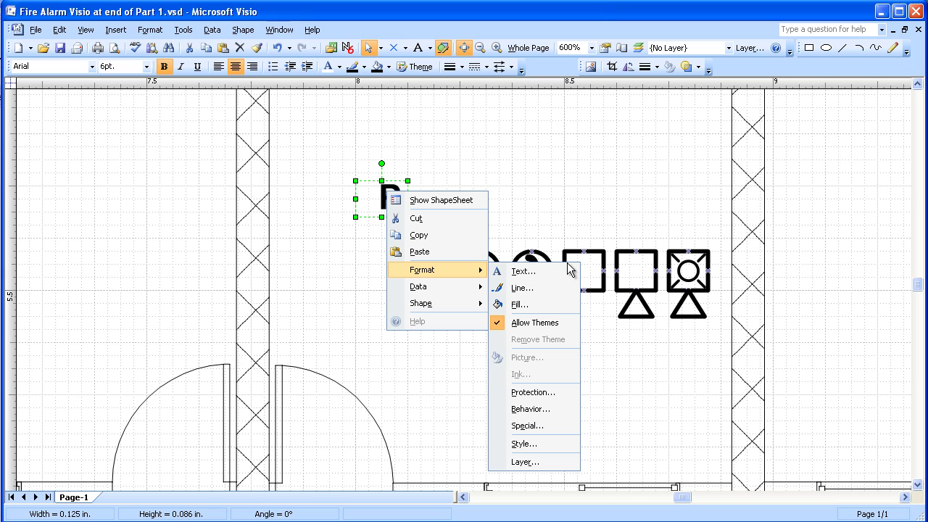
pyautogui.click(535, 272)
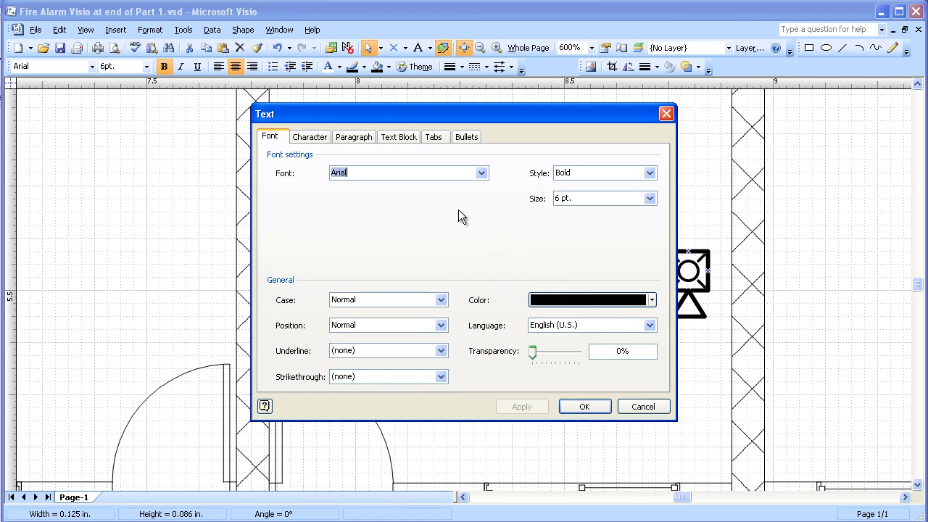
pyautogui.click(398, 137)
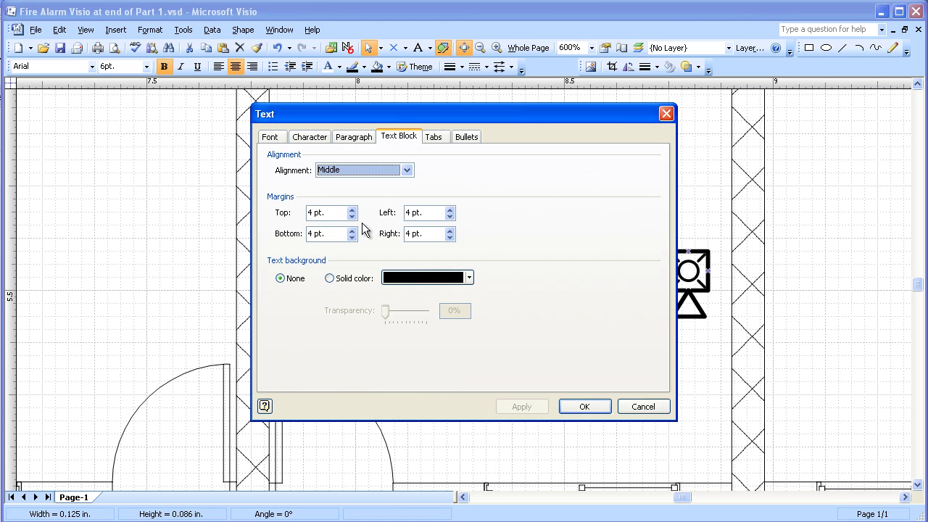
pyautogui.moveTo(312, 212); pyautogui.dragTo(305, 213)
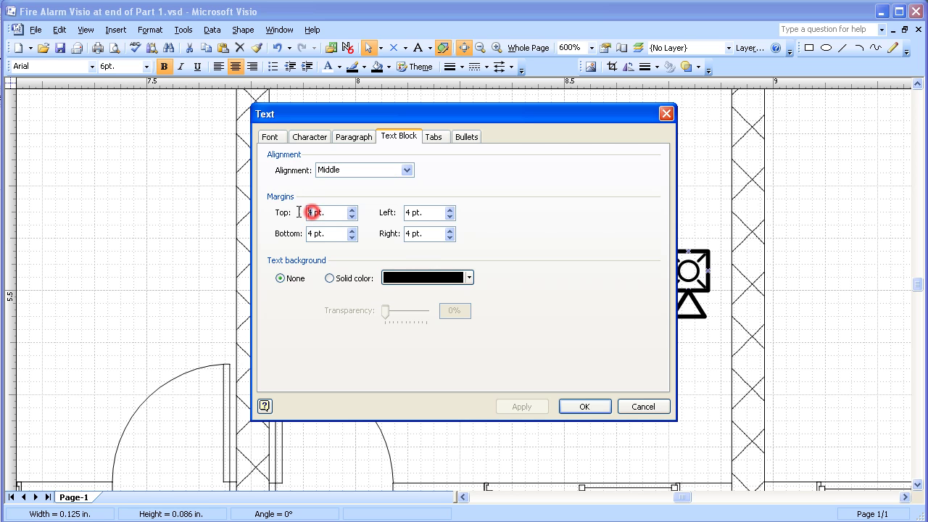
pyautogui.write('1')
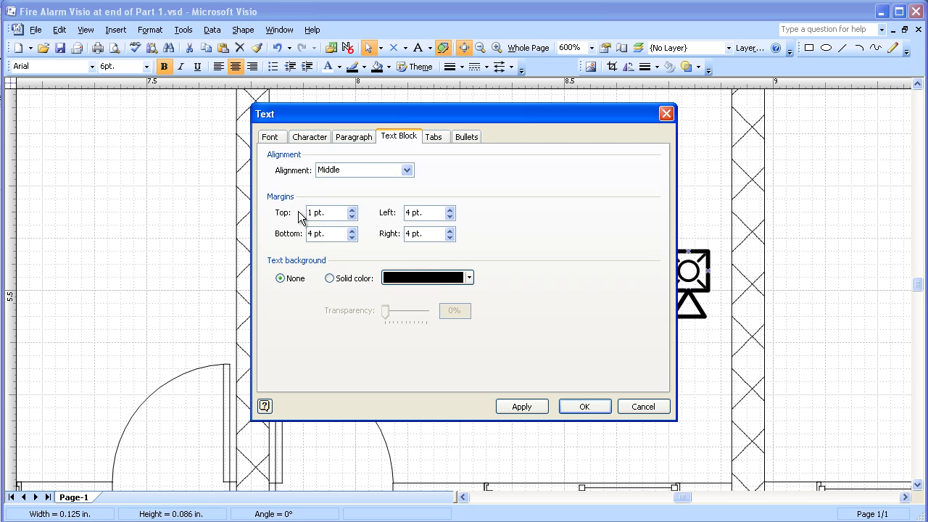
pyautogui.click(353, 237)
pyautogui.click(450, 238)
pyautogui.click(451, 216)
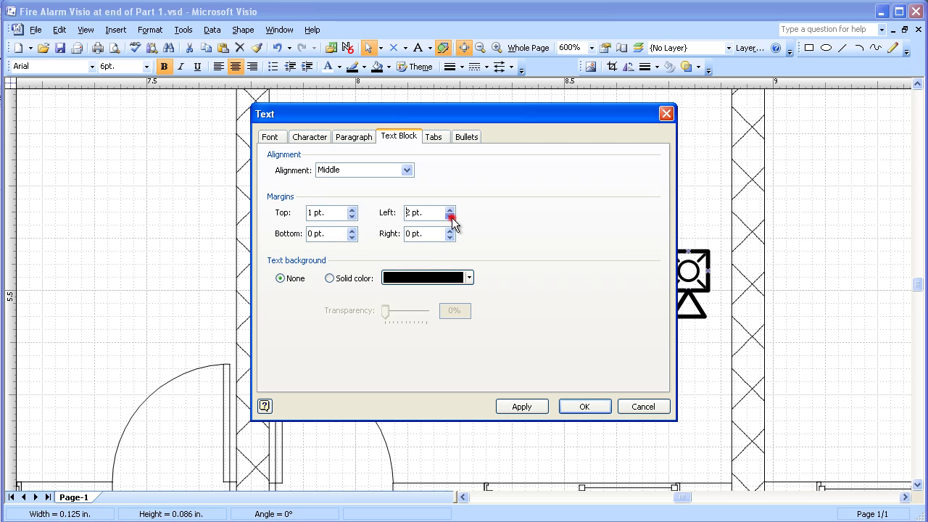
pyautogui.click(516, 405)
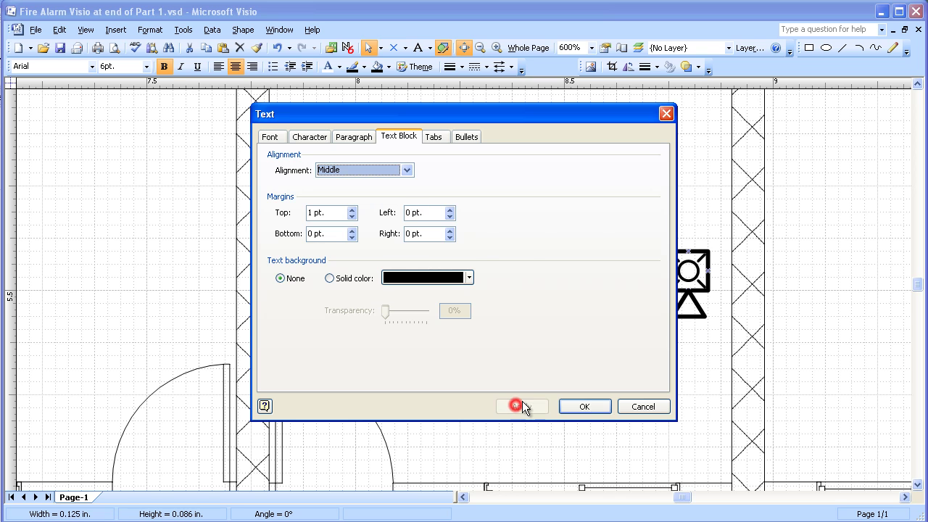
pyautogui.click(580, 409)
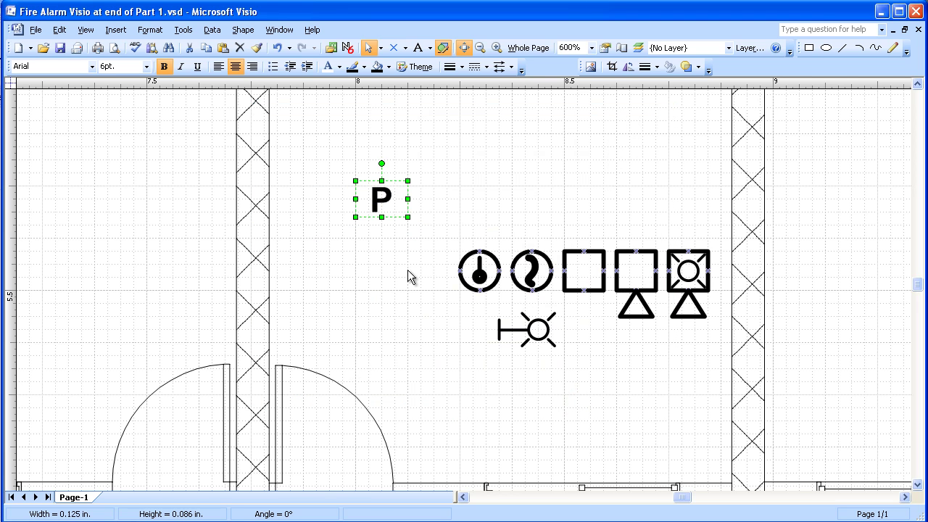
# Step: Narrow the bold P text box and drop a copy of it inside the empty square
pyautogui.moveTo(356, 200); pyautogui.dragTo(368, 202)
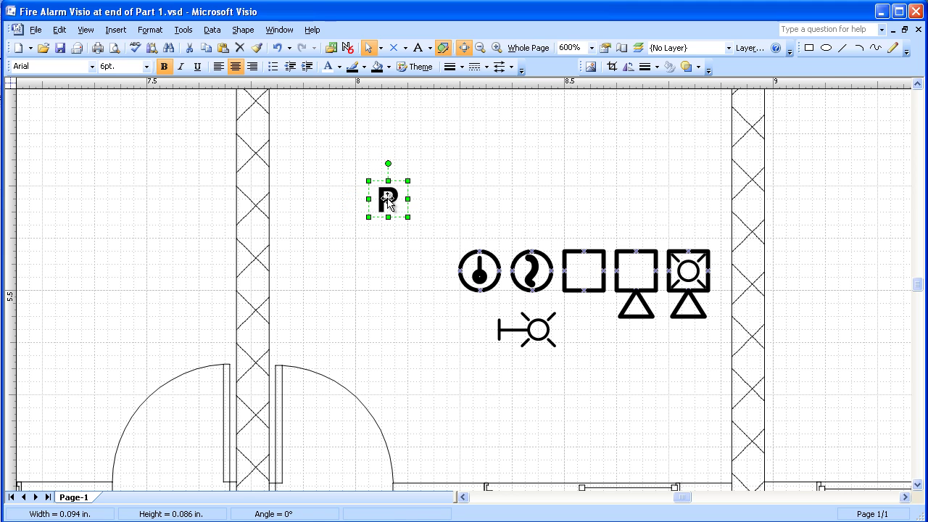
pyautogui.moveTo(388, 199); pyautogui.dragTo(584, 264)
pyautogui.click(576, 182)
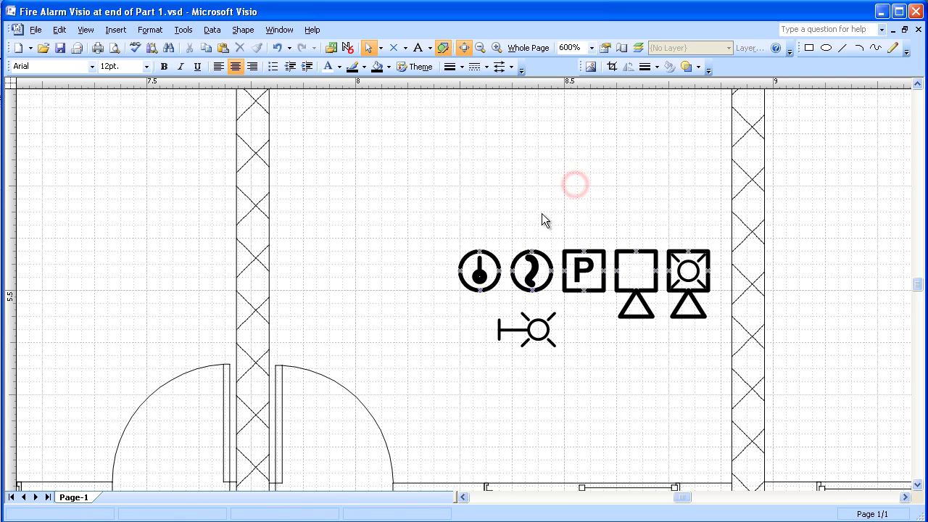
# Step: Align the P and the square on their centres so the P sits centred in the box
pyautogui.moveTo(558, 225); pyautogui.dragTo(611, 311)
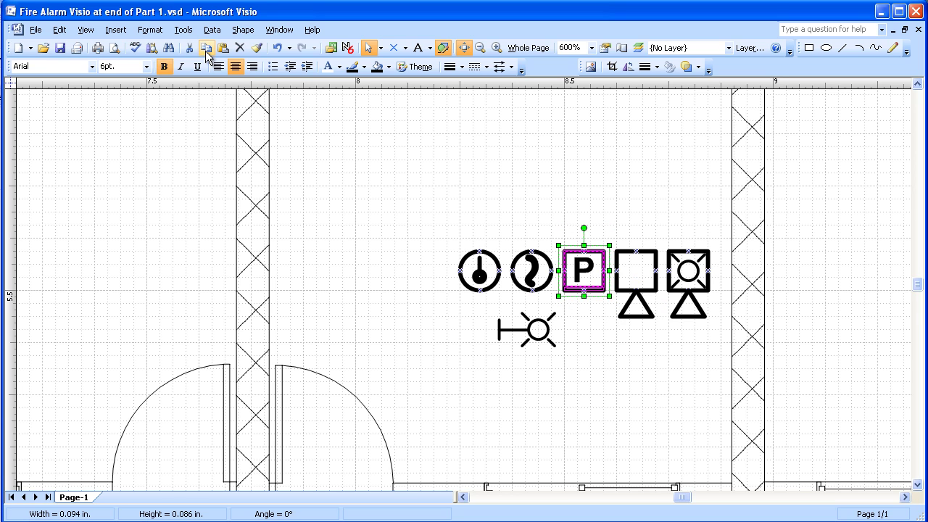
pyautogui.click(242, 33)
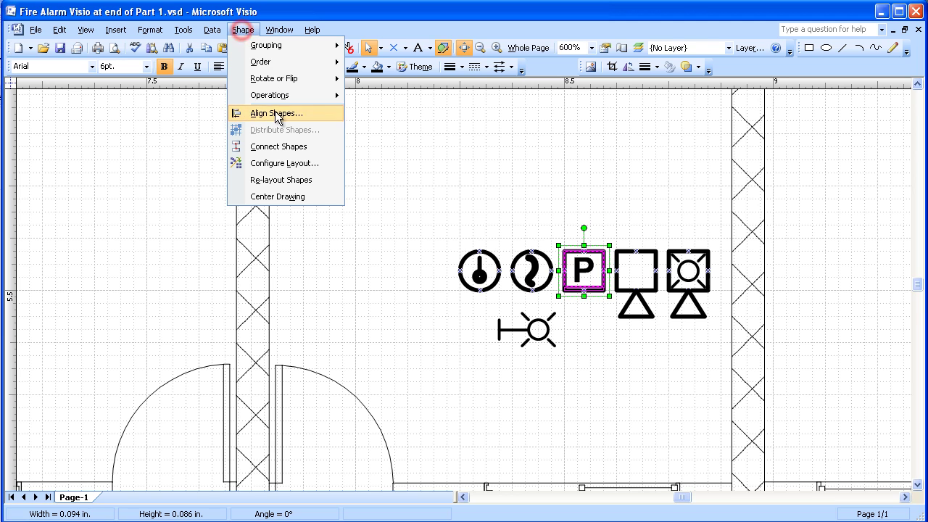
pyautogui.click(259, 113)
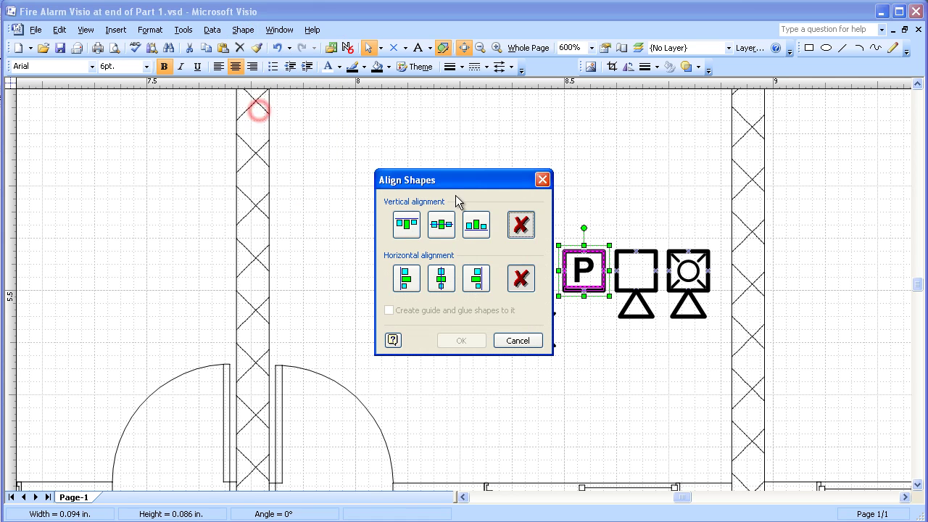
pyautogui.click(441, 224)
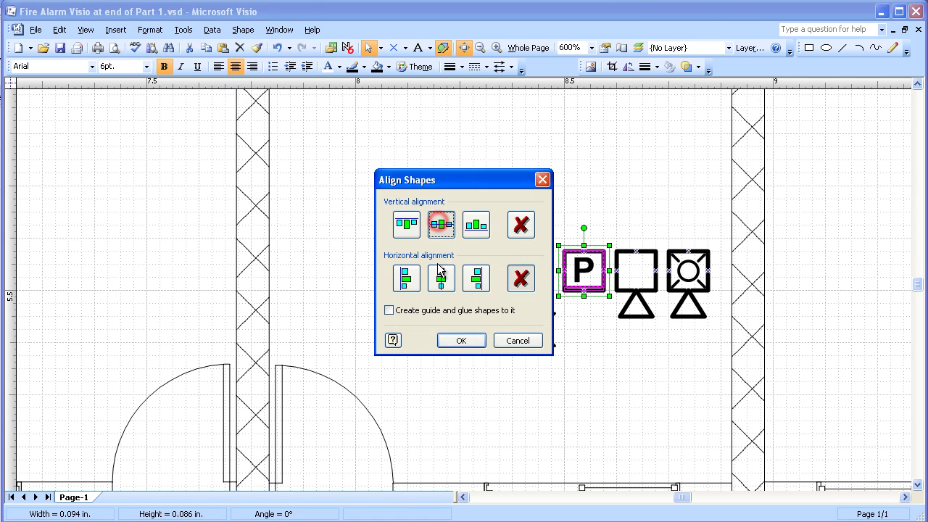
pyautogui.click(461, 340)
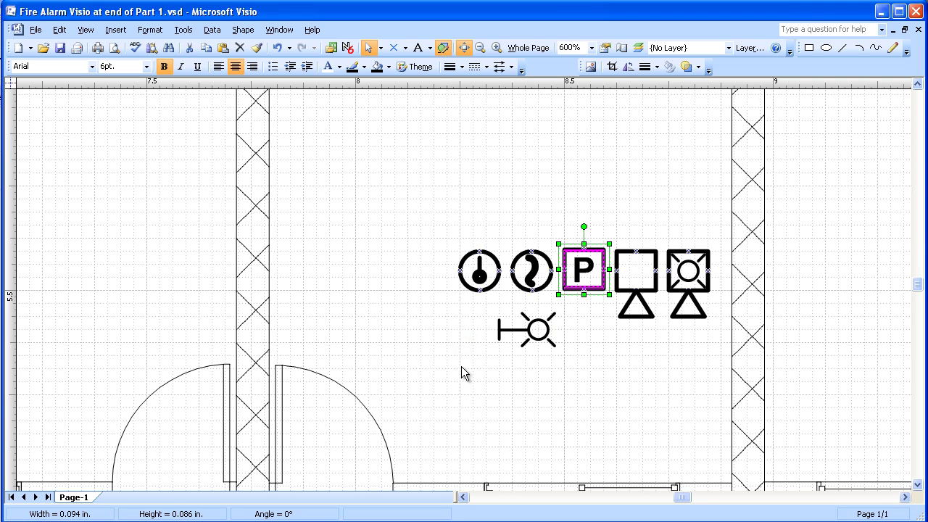
# Step: Group the leftmost ring, its black dot and its vertical stroke into one detector symbol
pyautogui.click(462, 366)
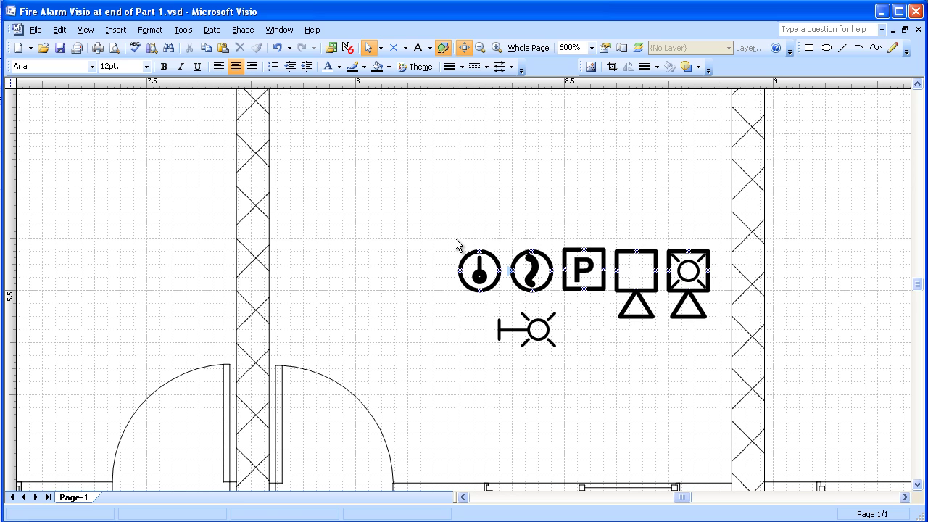
pyautogui.moveTo(446, 237); pyautogui.dragTo(507, 294)
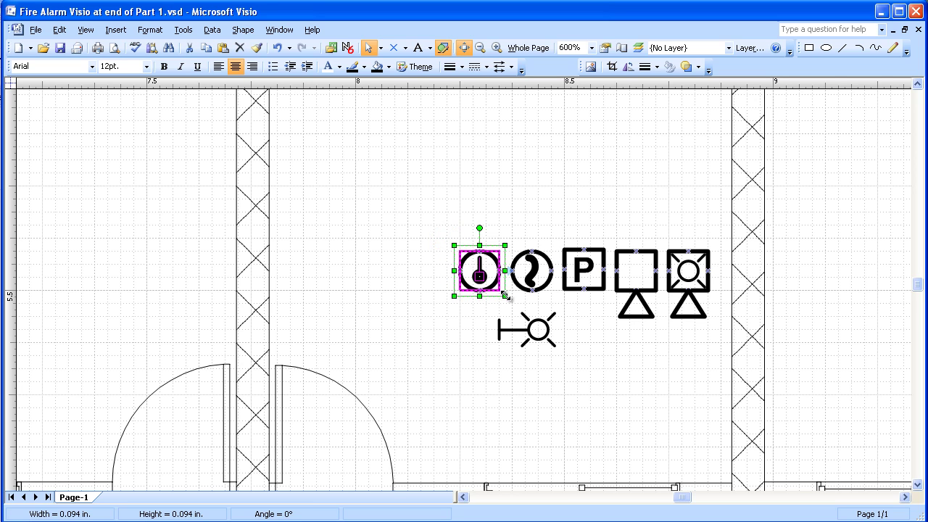
pyautogui.rightClick(480, 277)
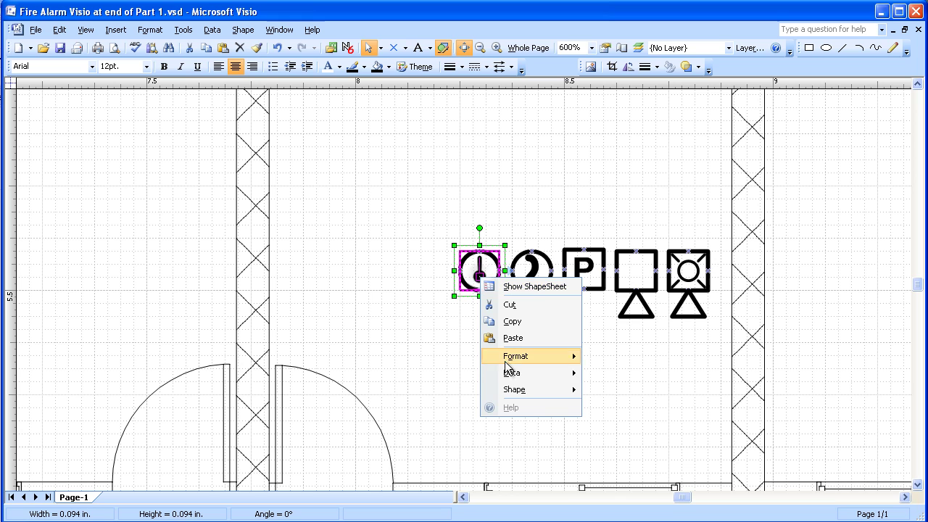
pyautogui.moveTo(535, 393)
pyautogui.click(616, 392)
pyautogui.click(509, 224)
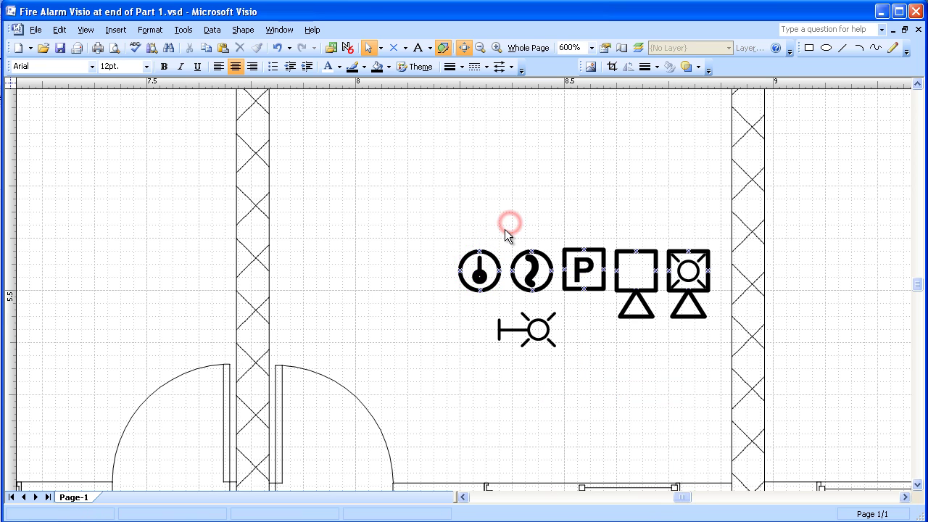